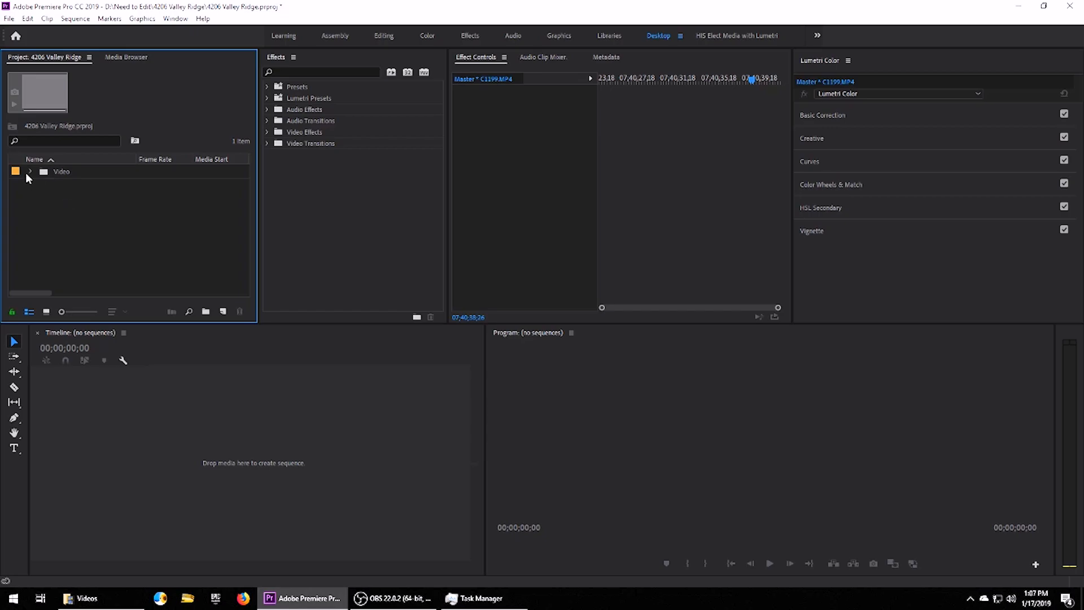
# Create a new sequence from the Project panel with its default settings.
pyautogui.rightClick(62, 215)
pyautogui.moveTo(126, 260)
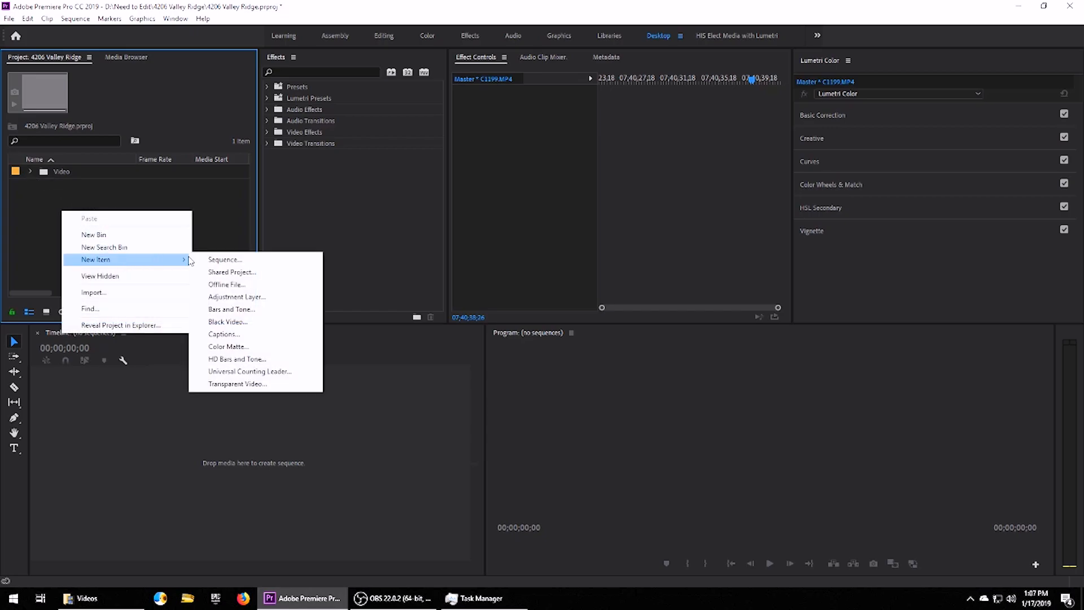
pyautogui.click(226, 259)
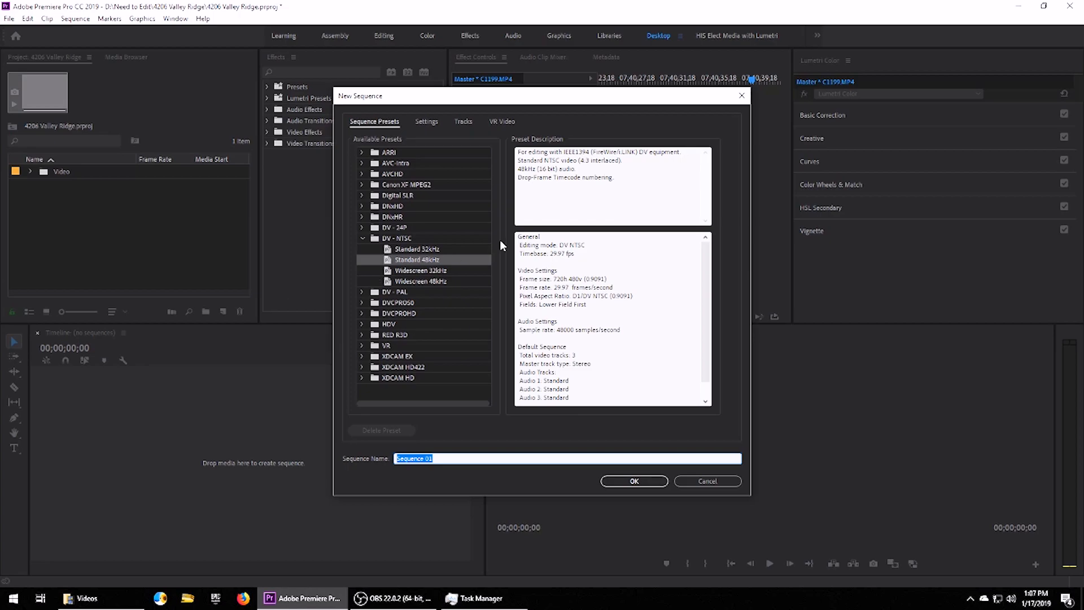
pyautogui.click(634, 481)
pyautogui.click(59, 172)
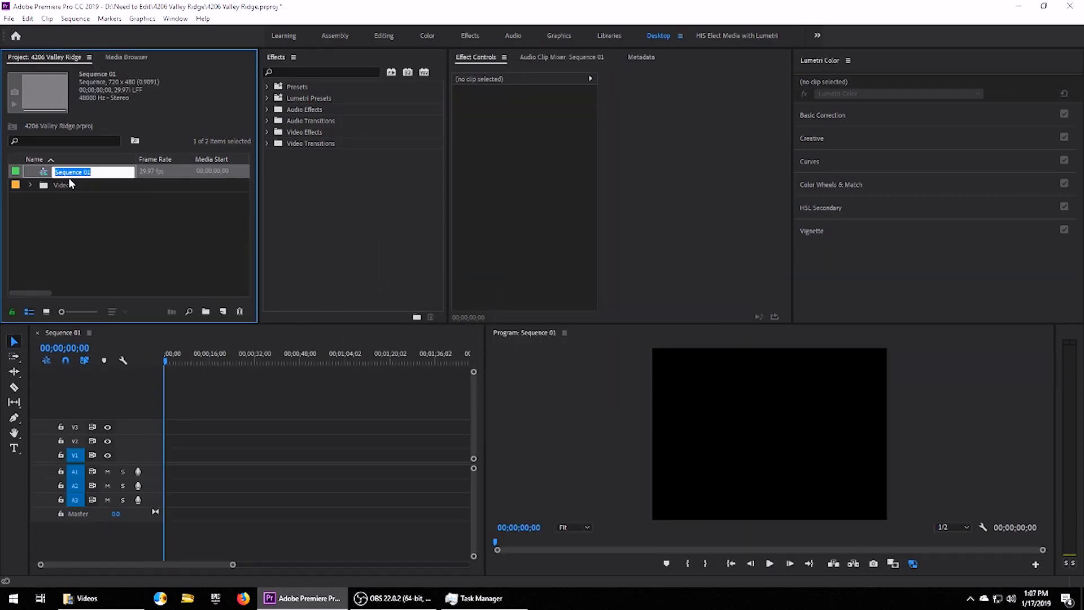
pyautogui.press('Return')
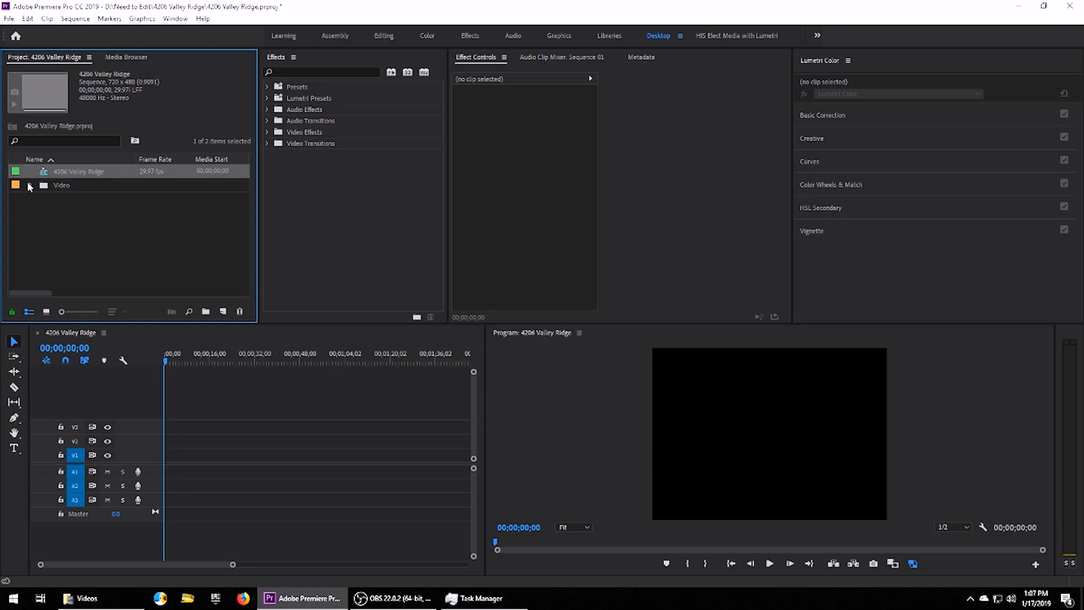
pyautogui.click(30, 185)
pyautogui.click(56, 199)
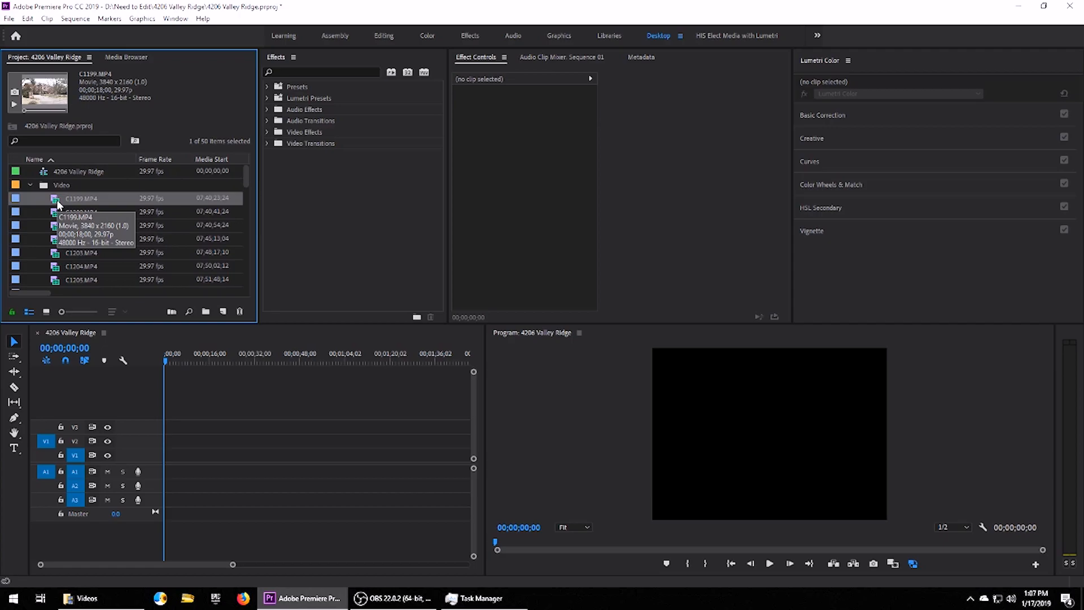
# Load C1199.MP4 into the Source Monitor and bring Task Manager forward.
pyautogui.doubleClick(58, 201)
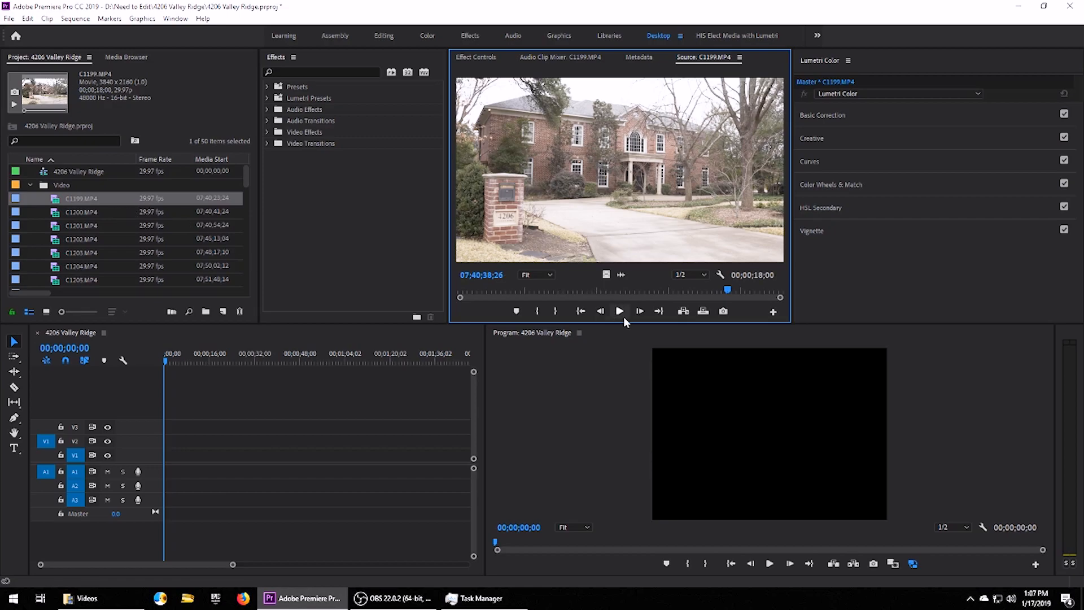
pyautogui.click(498, 599)
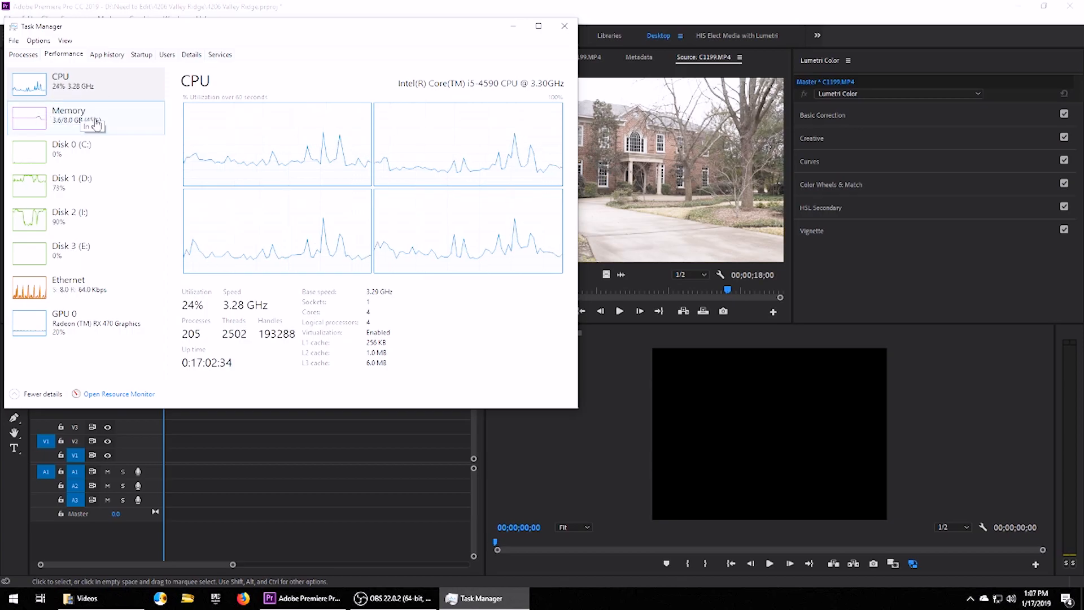
# Play C1199.MP4 in the Source Monitor twice while checking CPU load in Task Manager.
pyautogui.click(364, 499)
pyautogui.click(619, 311)
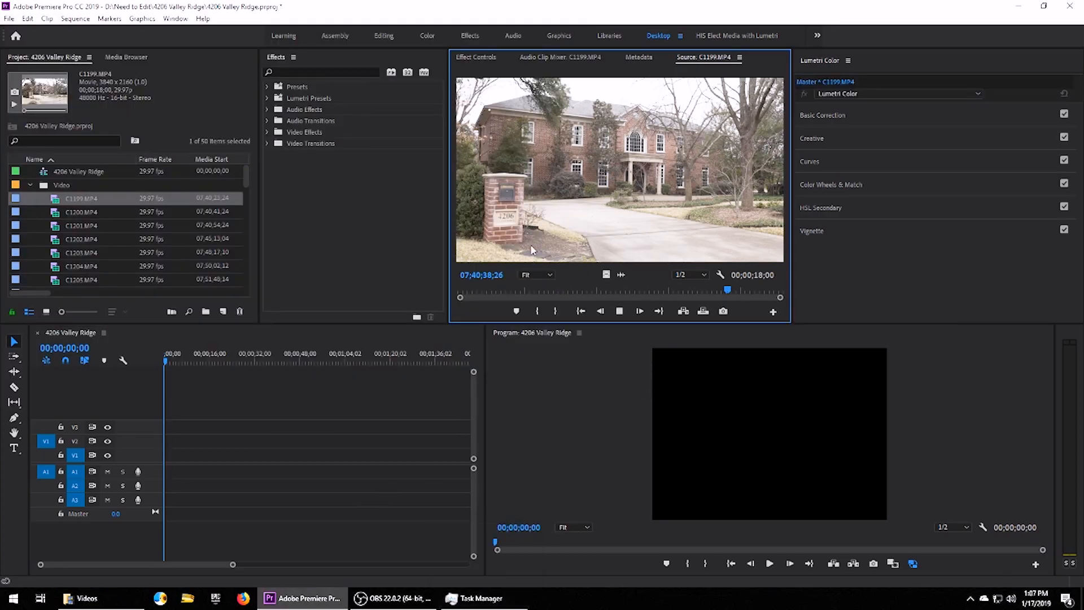
pyautogui.click(477, 598)
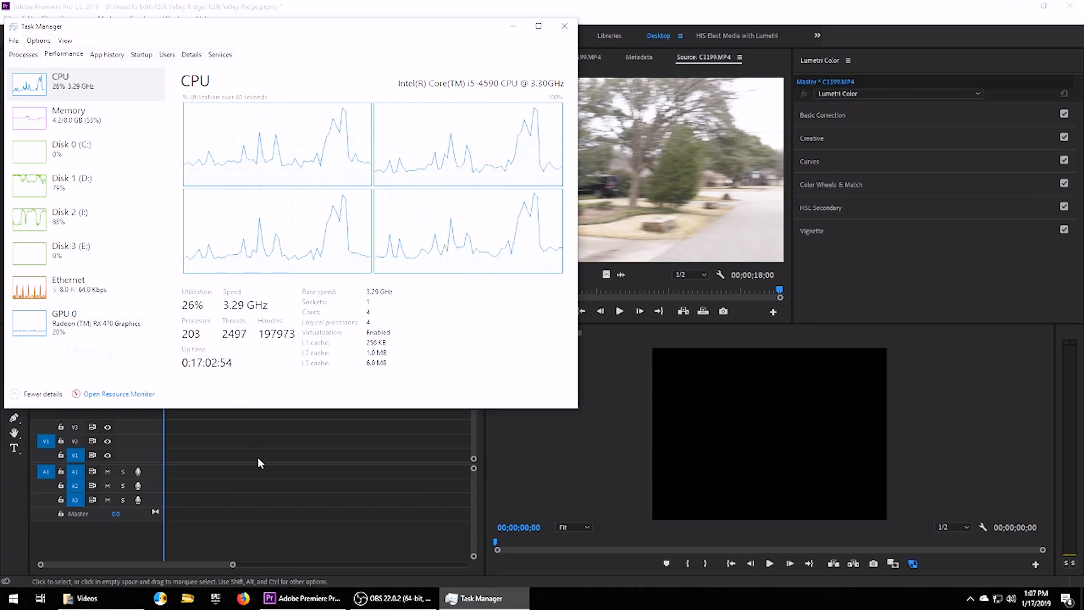
pyautogui.click(265, 431)
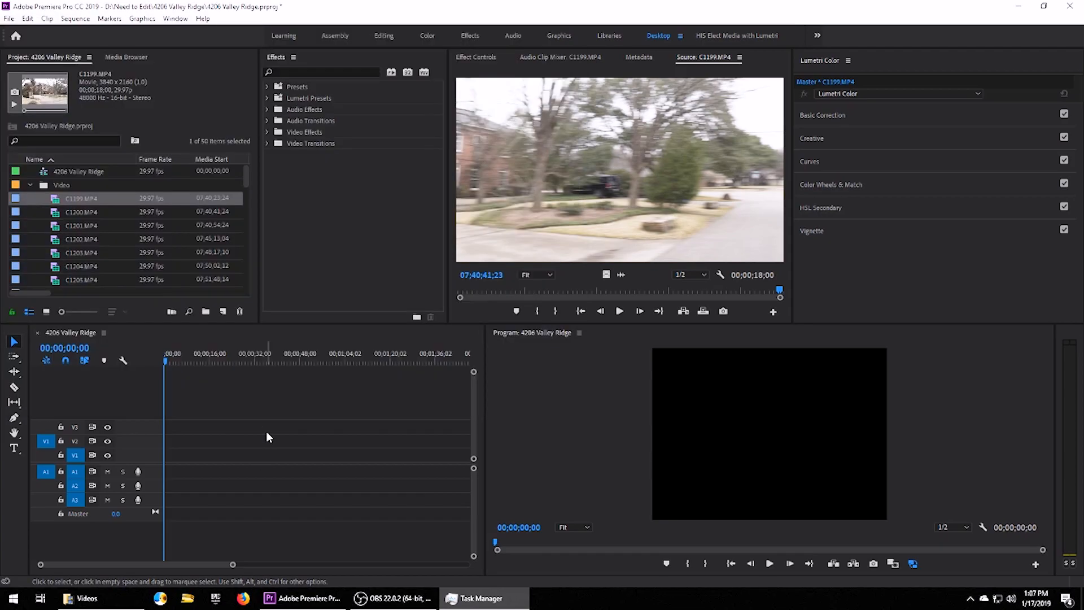
pyautogui.click(521, 291)
pyautogui.click(620, 311)
pyautogui.click(480, 598)
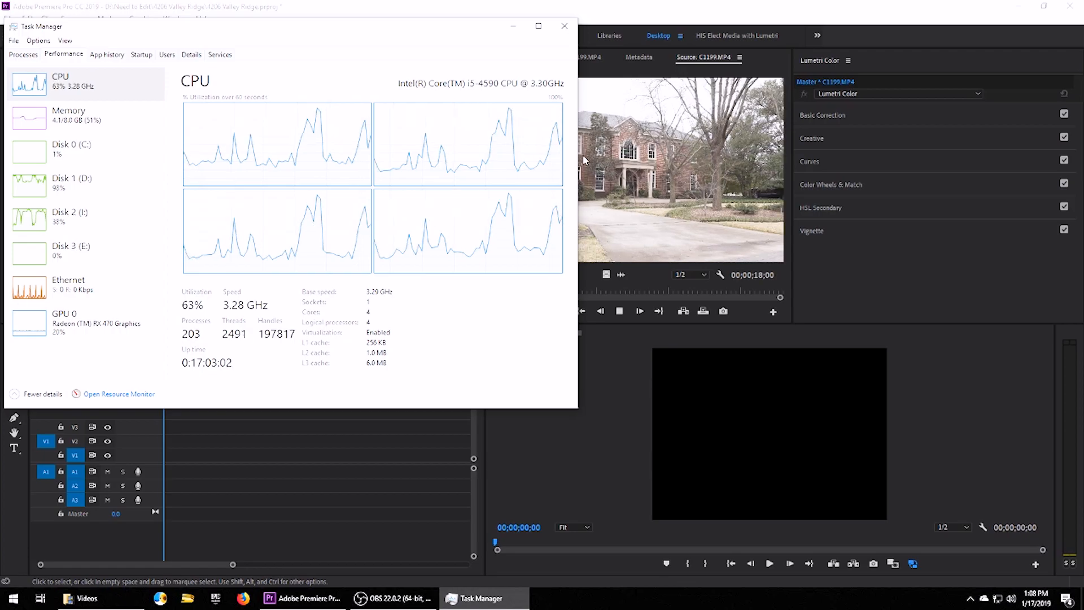
# Narrow Task Manager, check Disk 0 (C:) activity, then close it and select C1199.MP4.
pyautogui.moveTo(577, 205); pyautogui.dragTo(481, 206)
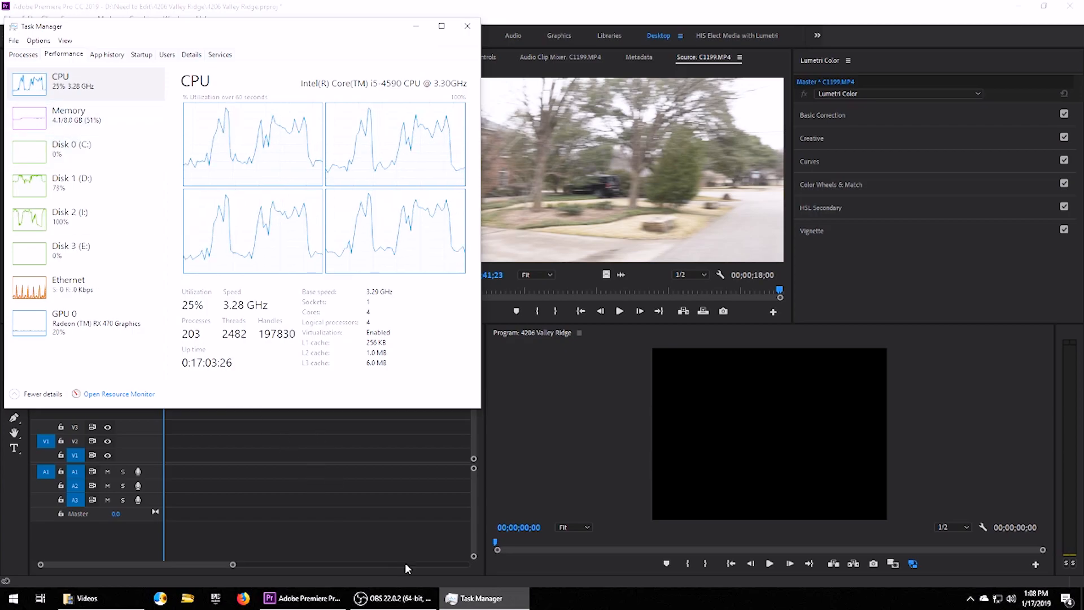
pyautogui.moveTo(421, 599)
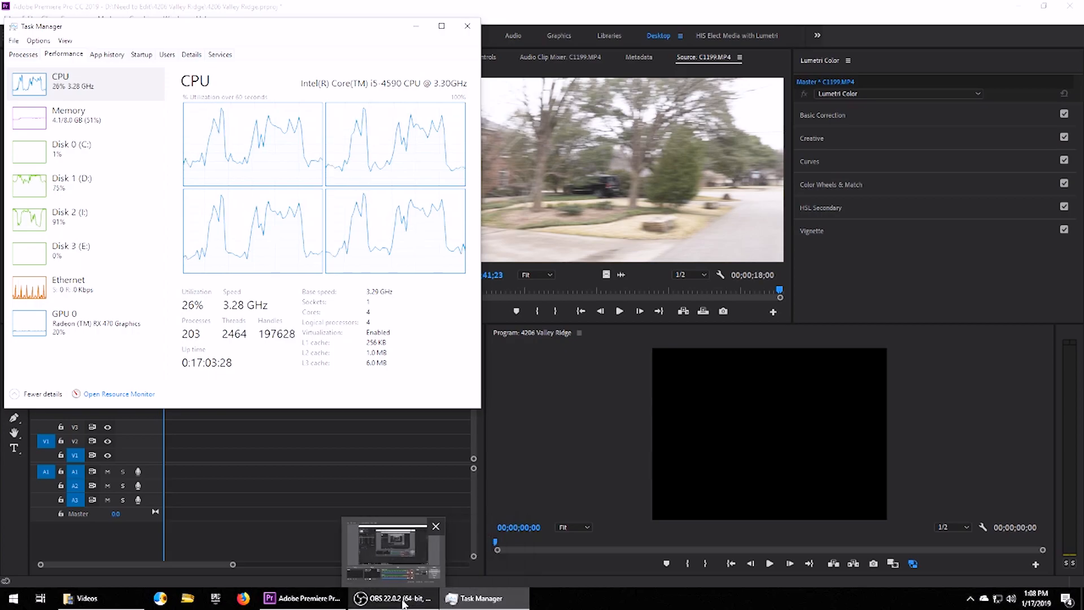
pyautogui.click(246, 462)
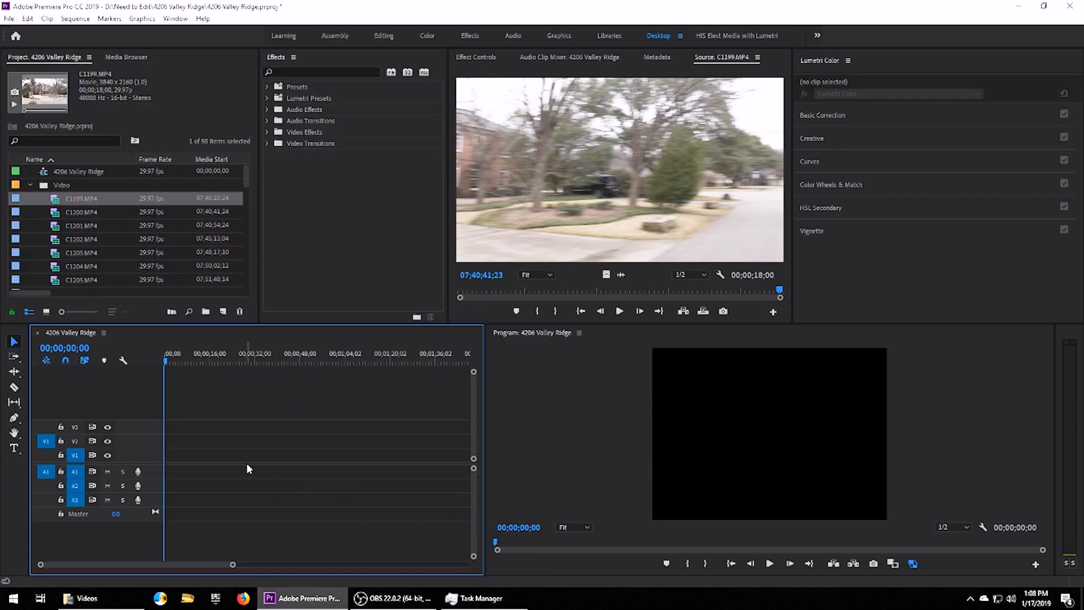
pyautogui.click(480, 598)
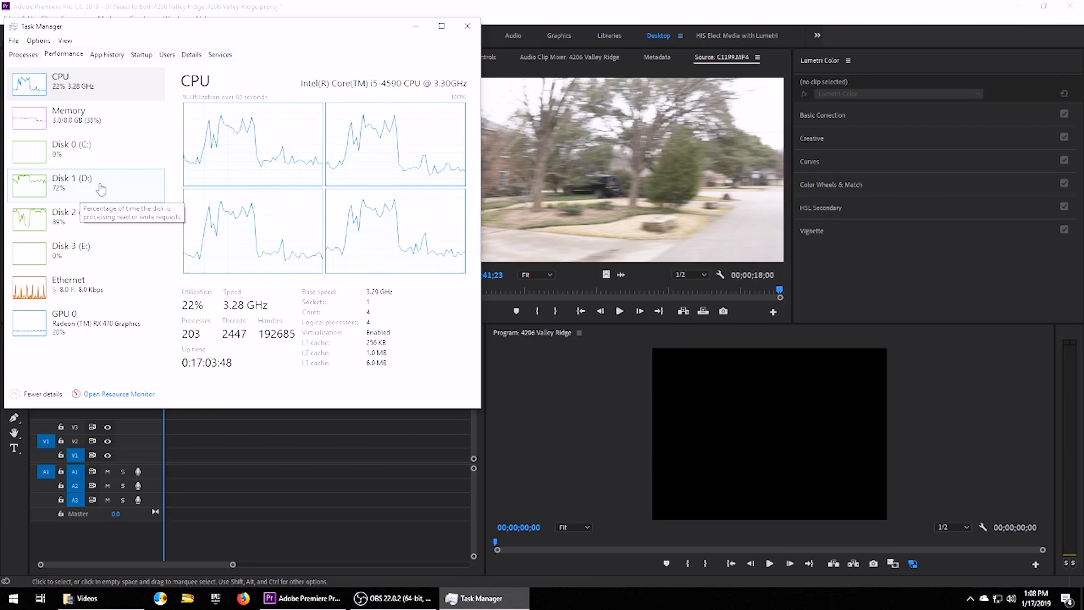
pyautogui.click(84, 155)
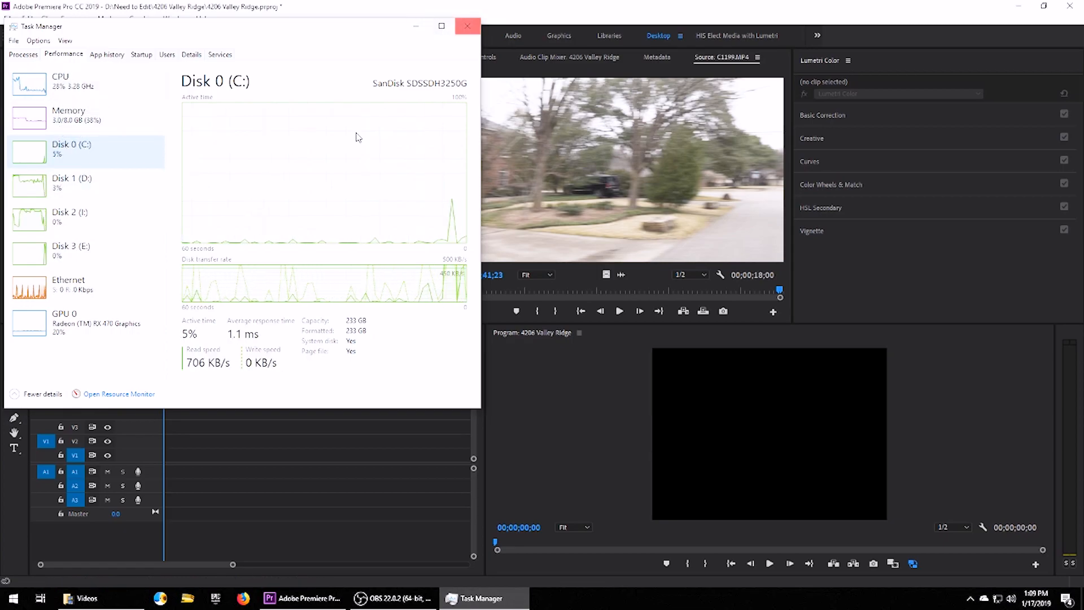
pyautogui.click(56, 189)
pyautogui.click(74, 198)
# Select clips C1199.MP4 through C1246.MP4 and bring up their context menu.
pyautogui.click(84, 212)
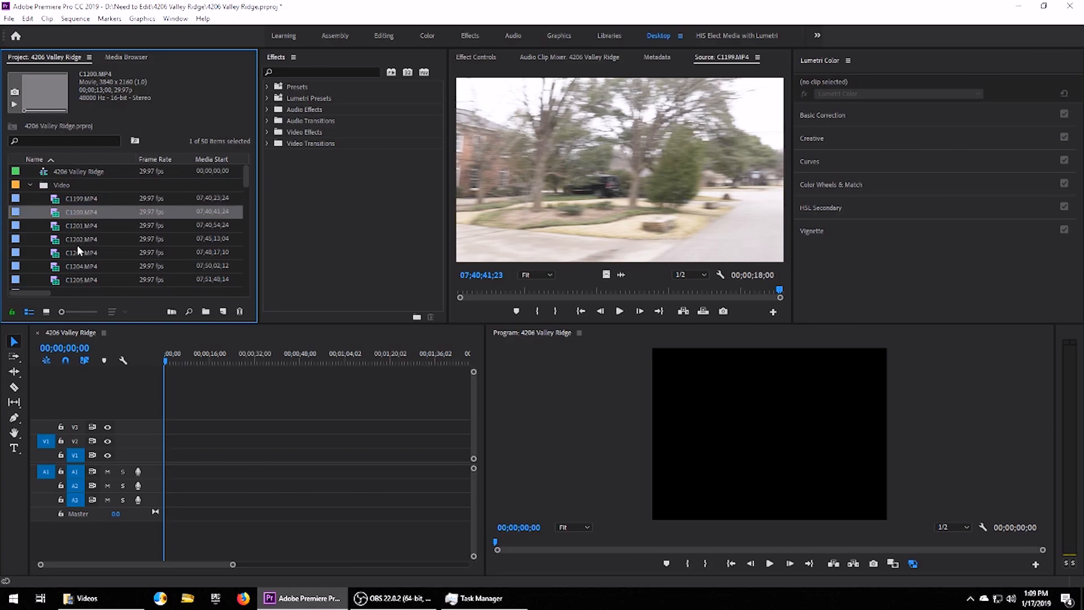
pyautogui.click(79, 252)
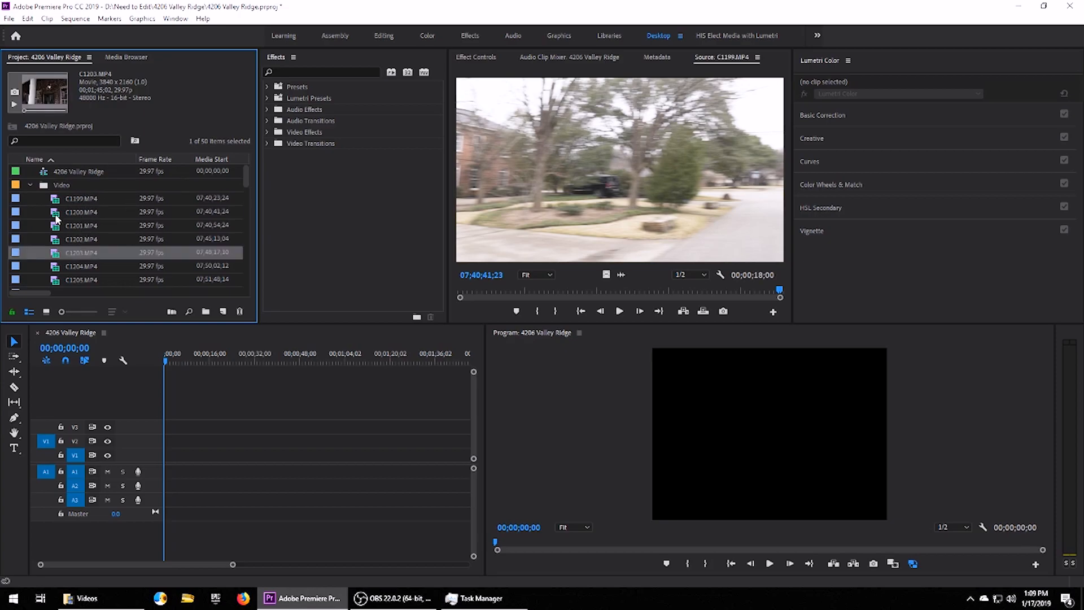
pyautogui.click(73, 201)
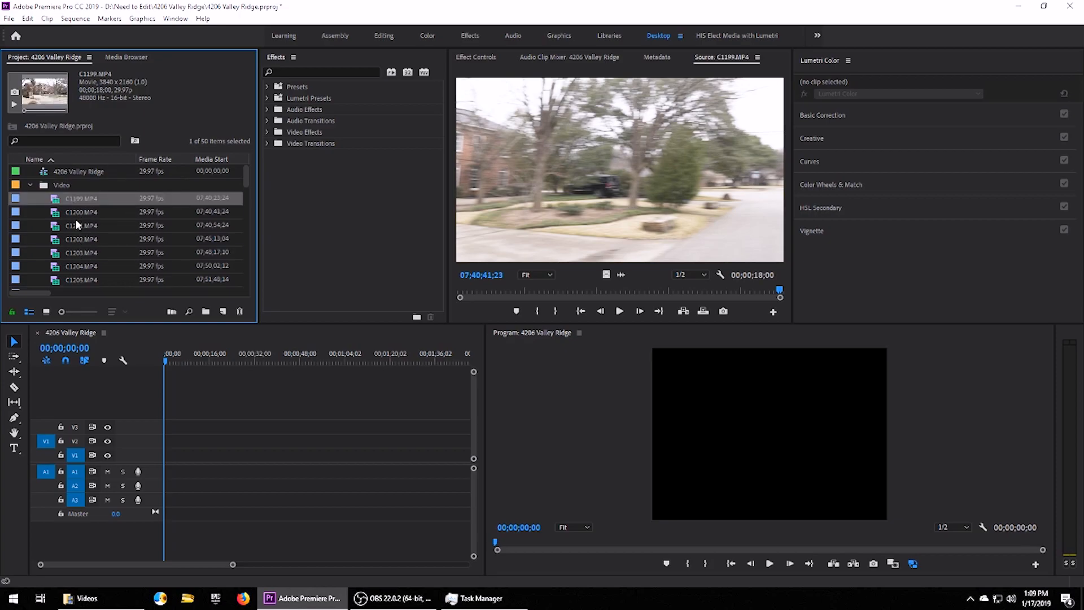
pyautogui.scroll(-2, 80, 238)
pyautogui.scroll(-2, 85, 246)
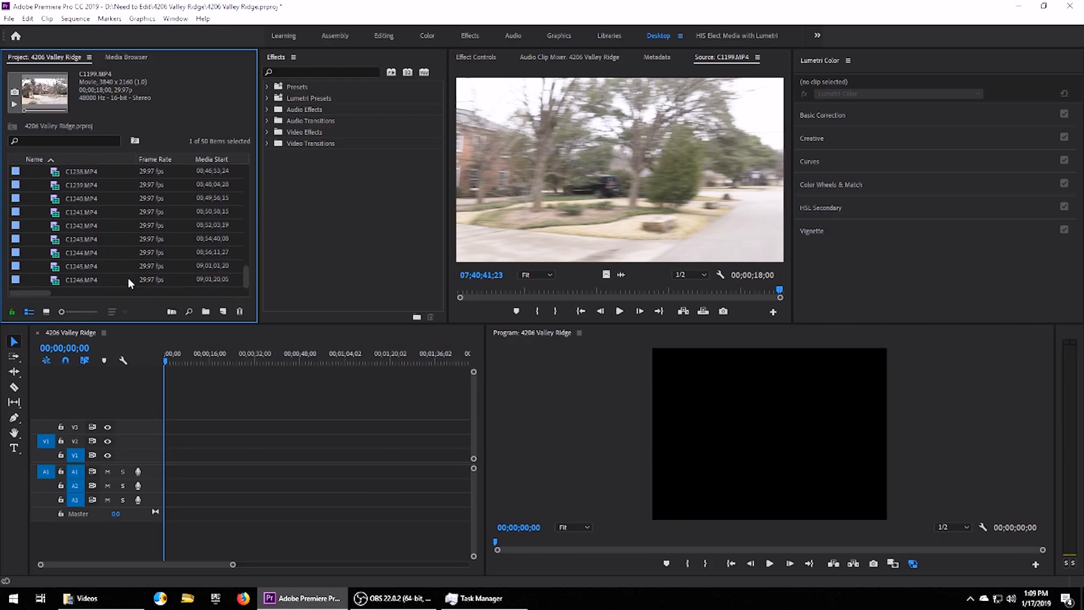
pyautogui.keyDown('shift'); pyautogui.click(76, 279); pyautogui.keyUp('shift')
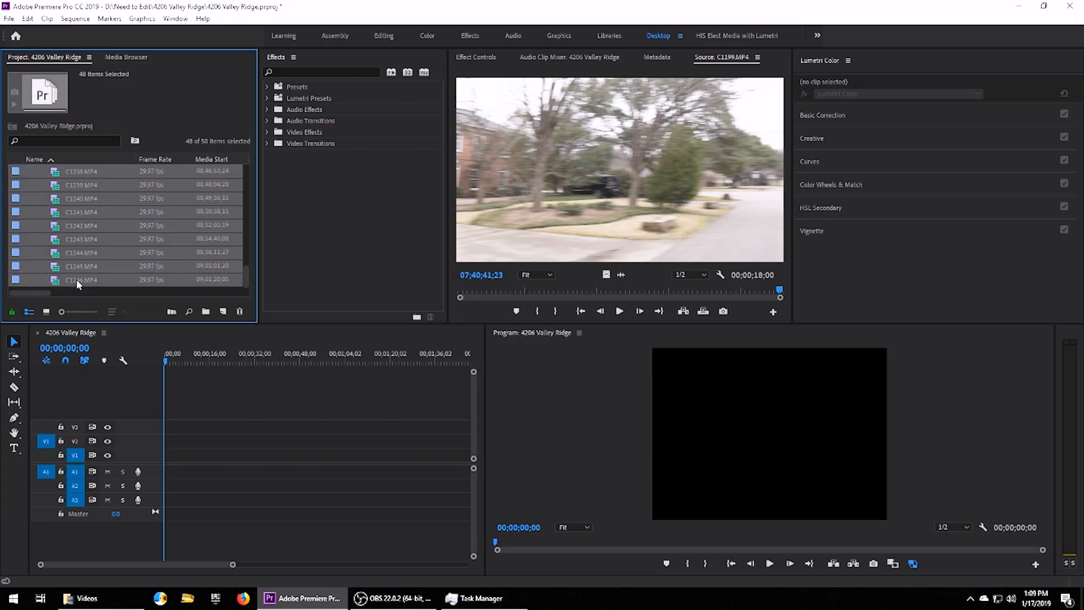
pyautogui.moveTo(246, 279); pyautogui.dragTo(259, 178)
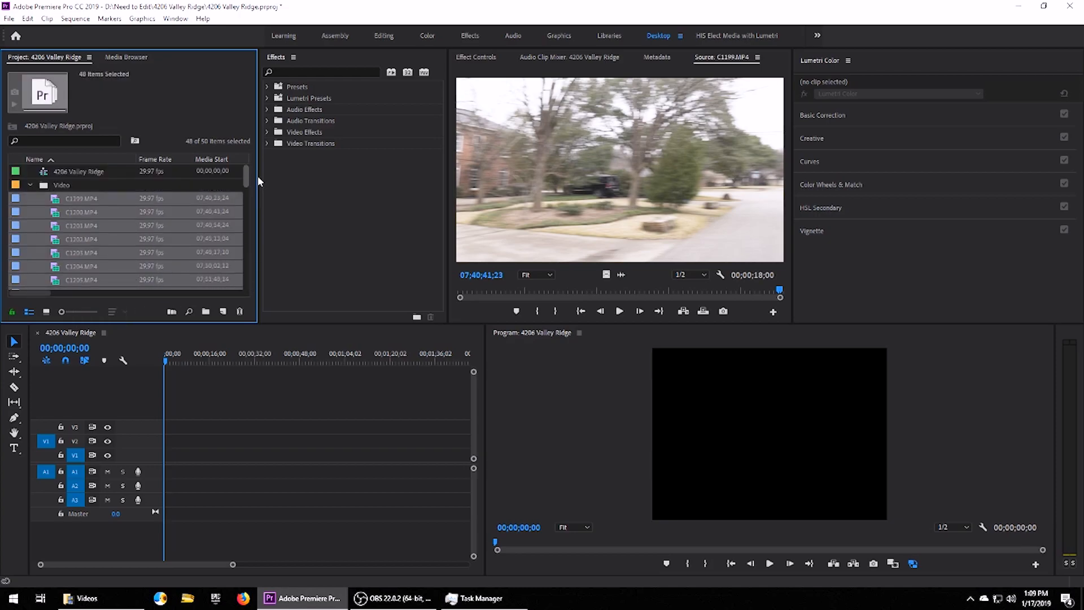
pyautogui.rightClick(76, 201)
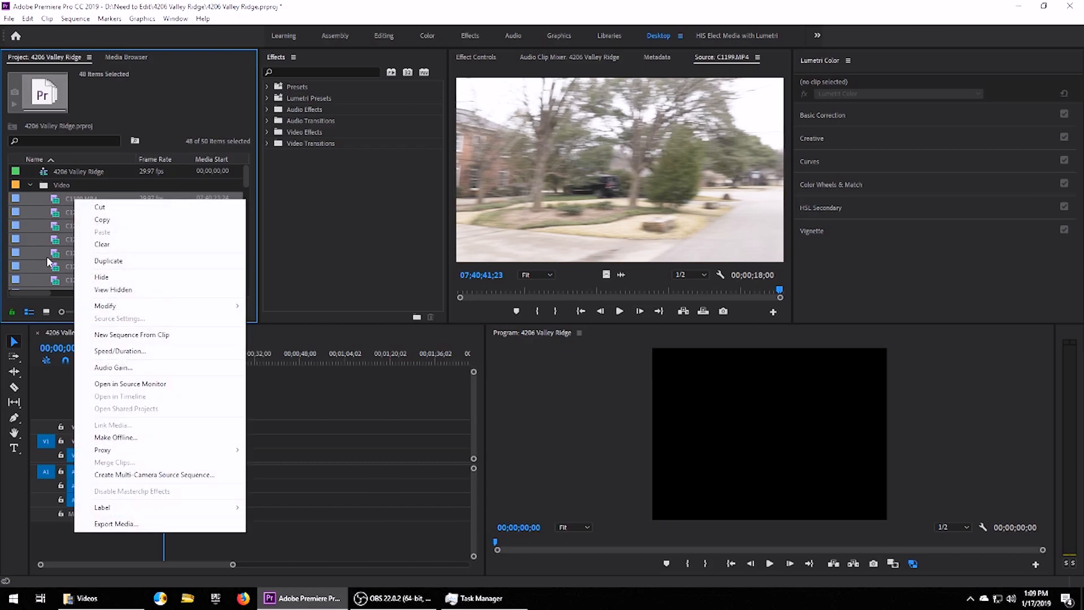
# Reselect C1199 through C1246 and reveal the Proxy submenu for the selection.
pyautogui.click(75, 201)
pyautogui.scroll(-3, 73, 211)
pyautogui.scroll(-10, 72, 254)
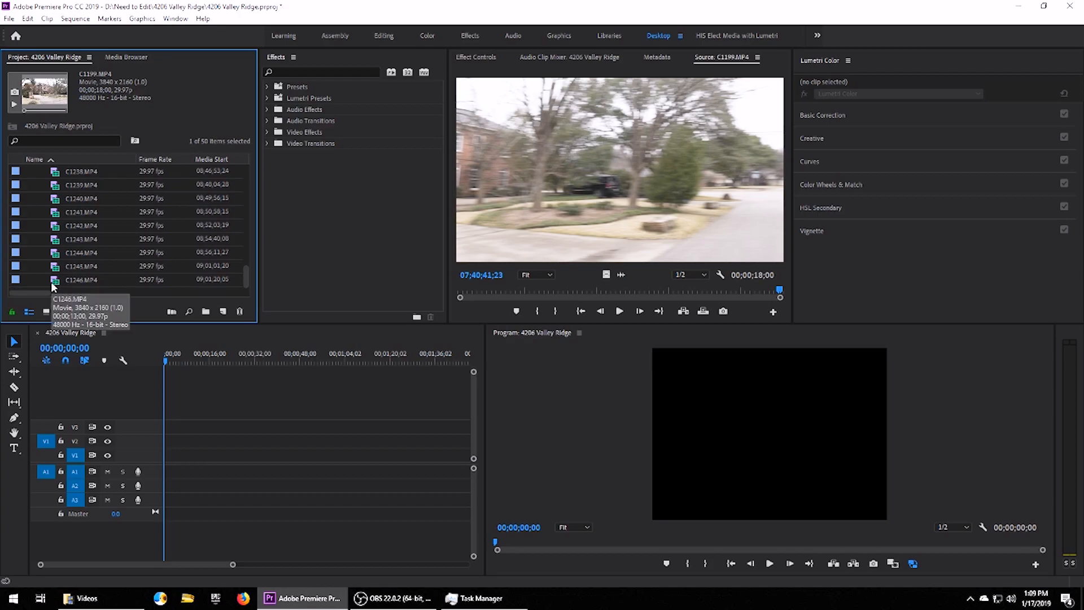
pyautogui.keyDown('shift'); pyautogui.click(52, 283); pyautogui.keyUp('shift')
pyautogui.moveTo(245, 275); pyautogui.dragTo(246, 178)
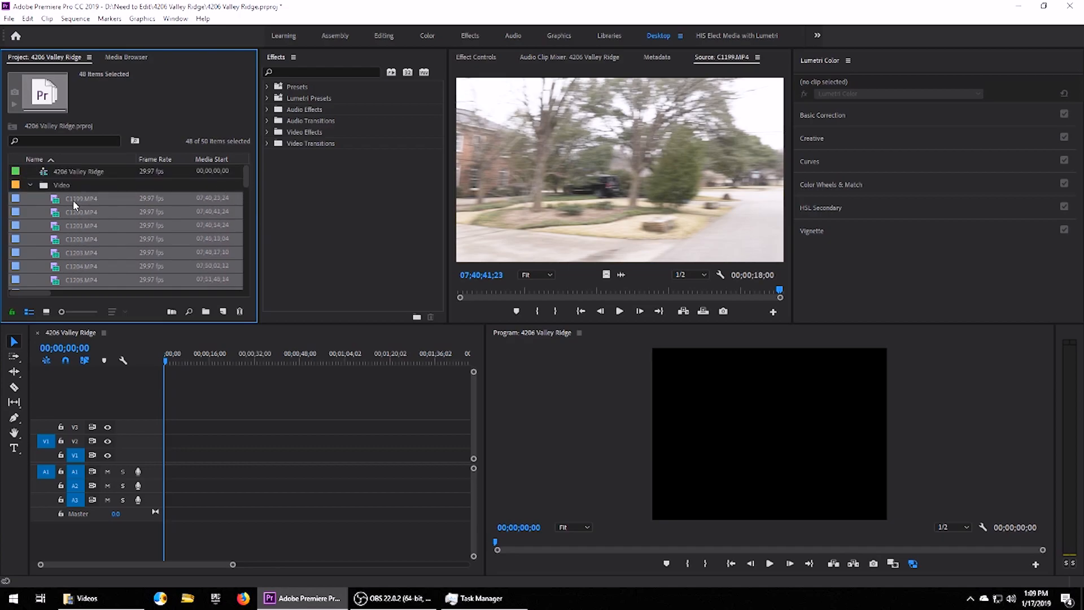
pyautogui.rightClick(73, 200)
pyautogui.moveTo(143, 453)
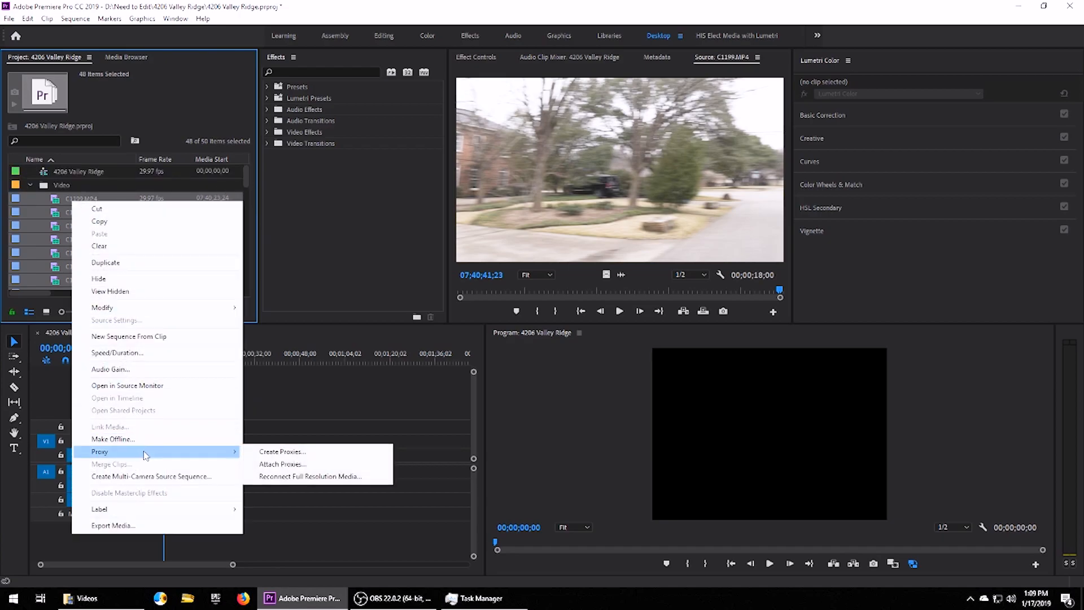
# Create H.264 proxies at 1280x720, stored in a Proxy folder next to the original media.
pyautogui.click(295, 453)
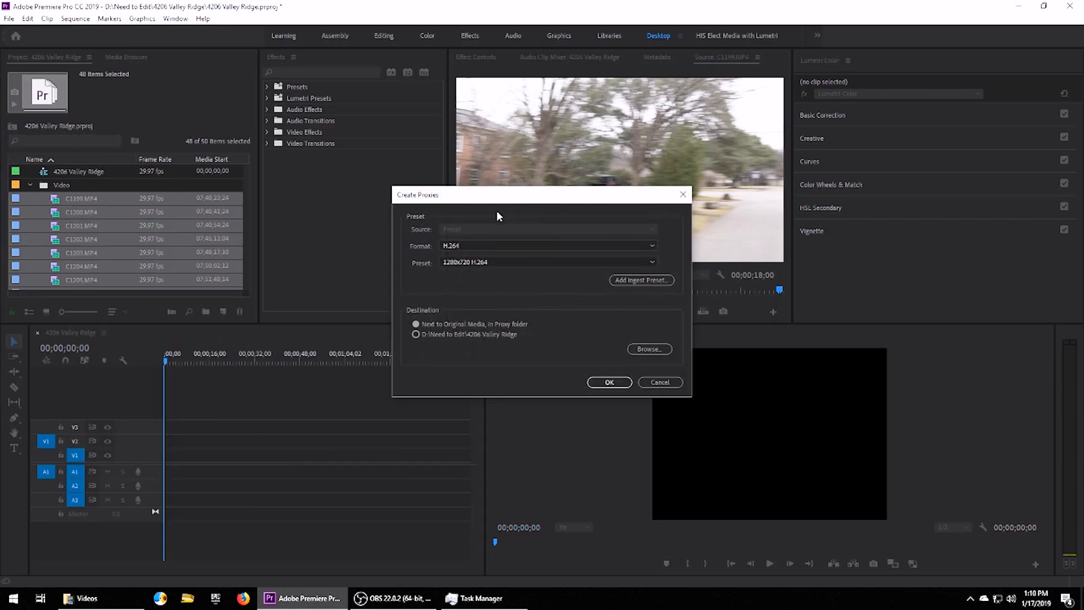
pyautogui.click(664, 281)
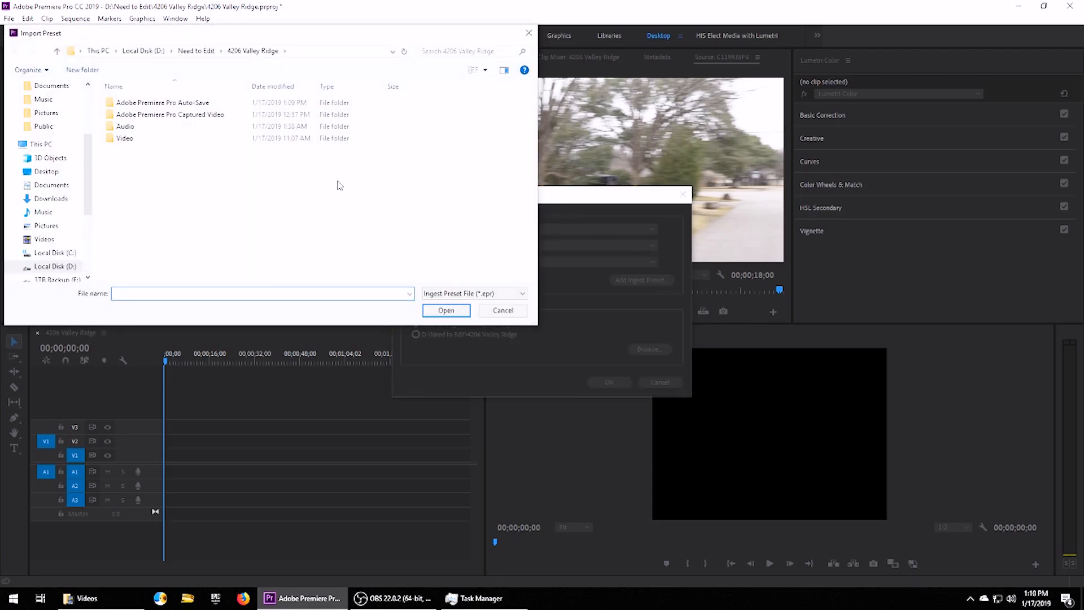
pyautogui.click(501, 312)
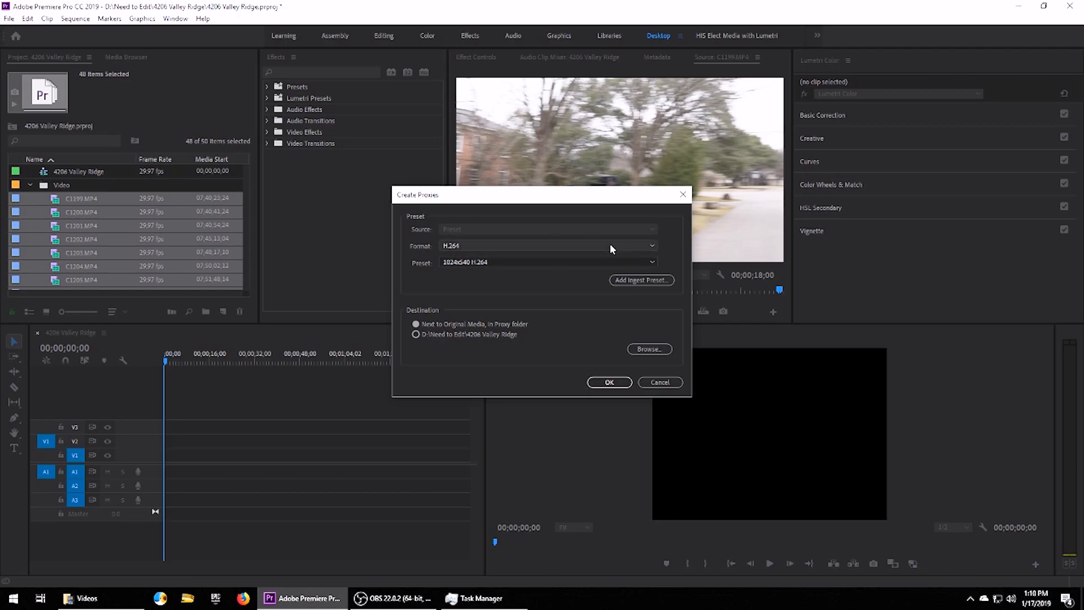
pyautogui.click(654, 248)
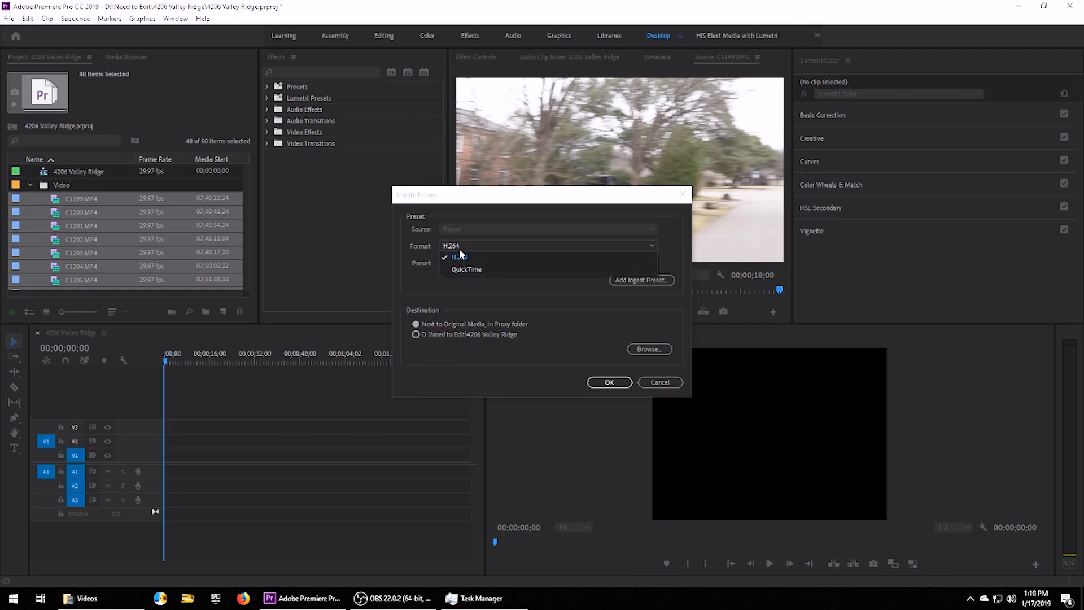
pyautogui.click(471, 256)
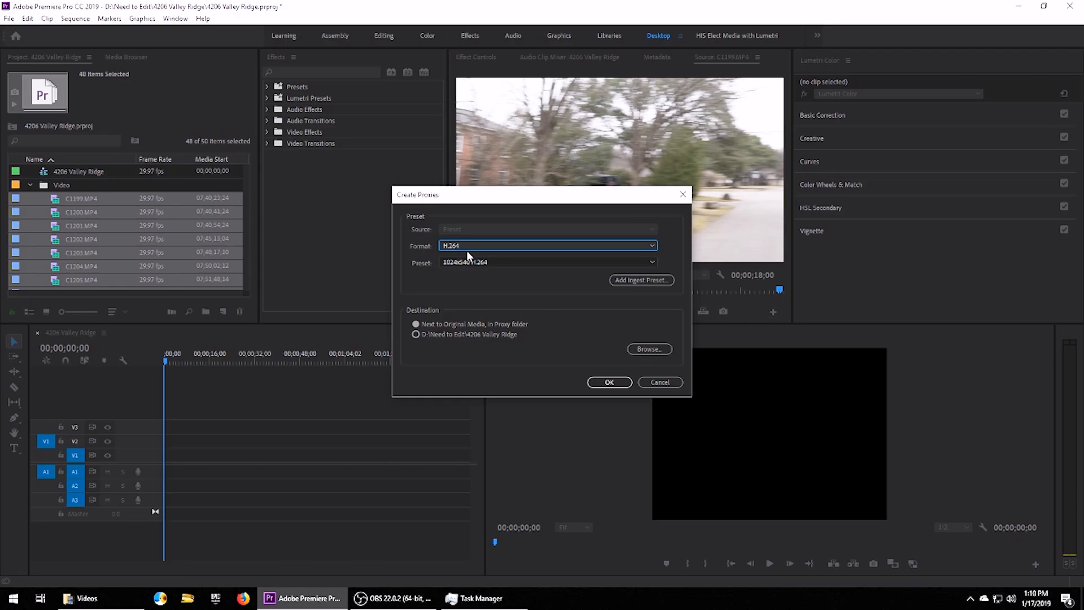
pyautogui.click(544, 261)
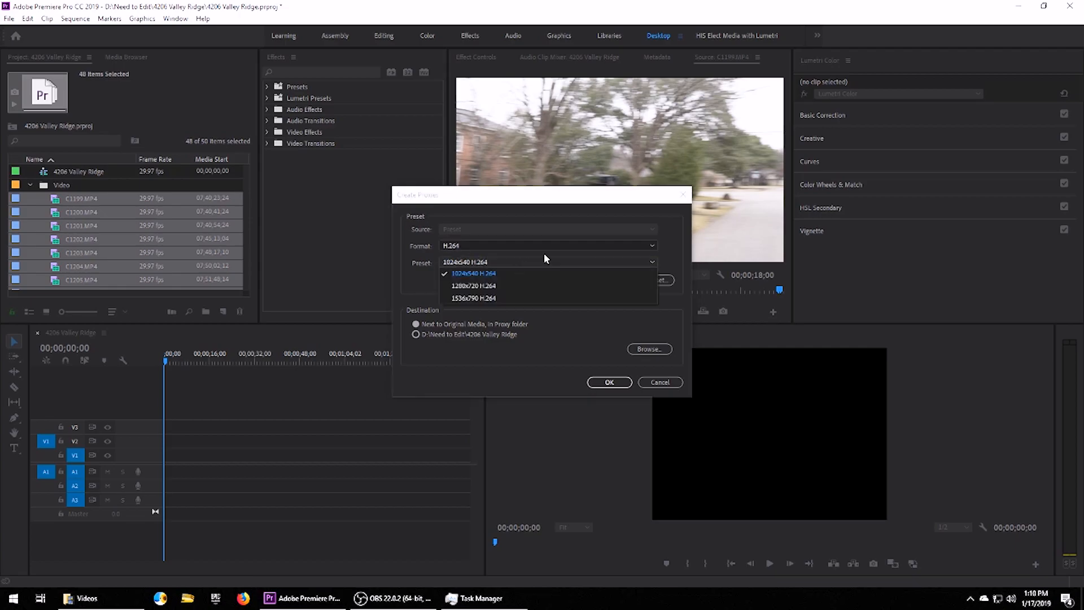
pyautogui.click(481, 287)
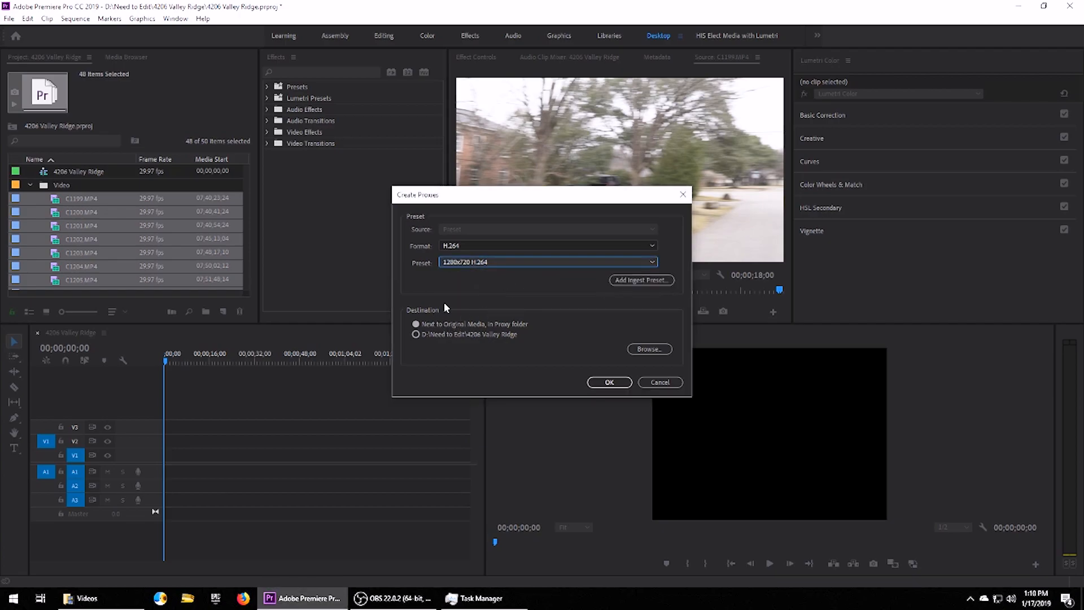
pyautogui.click(434, 326)
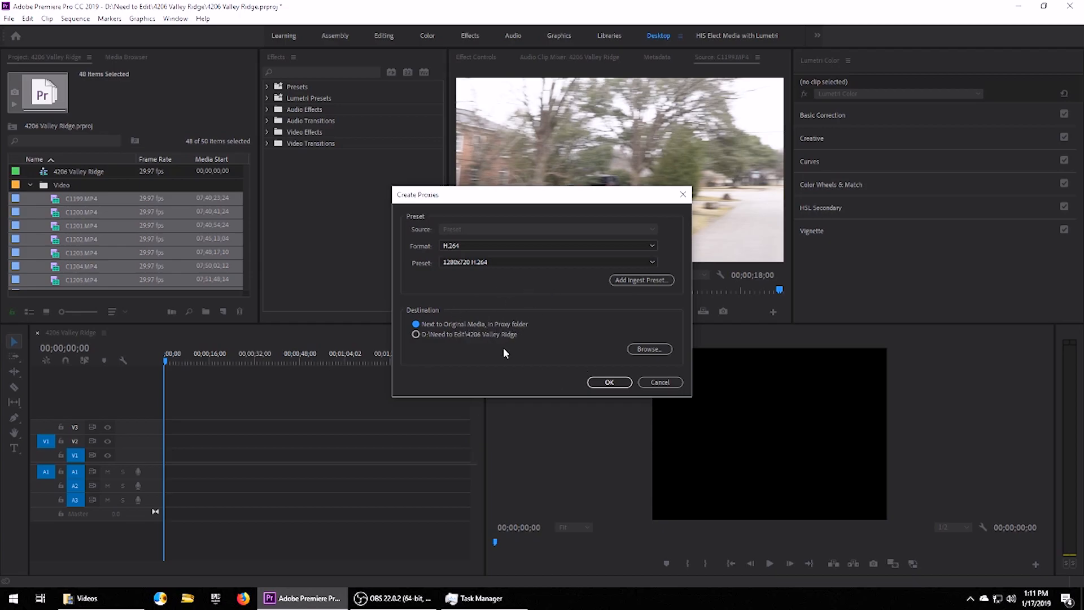
pyautogui.click(609, 383)
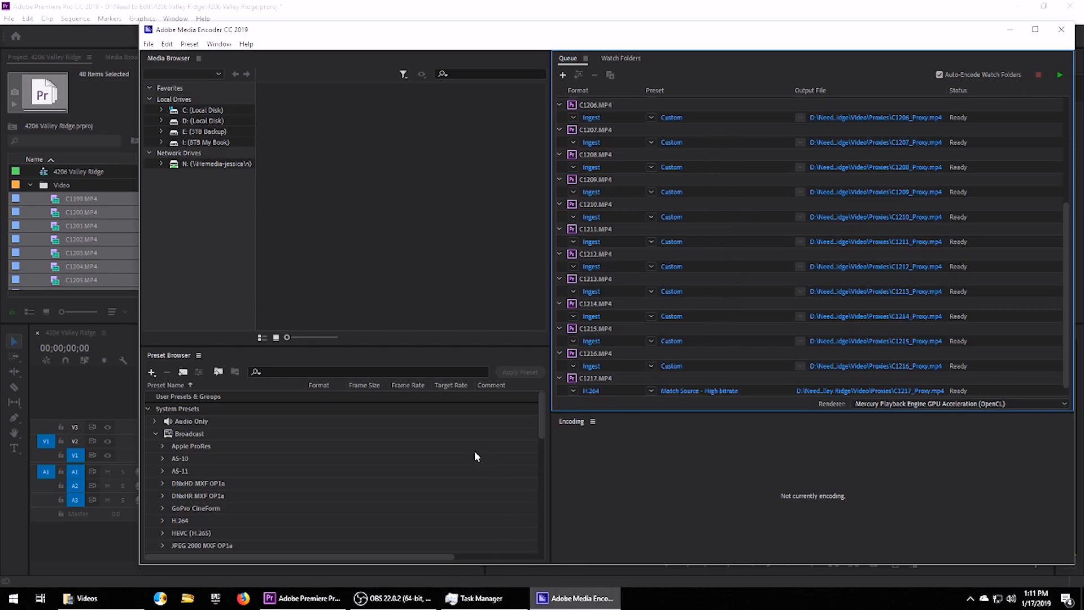
# Confirm C1246.MP4 is the last clip in Premiere Pro's Video bin.
pyautogui.moveTo(489, 603)
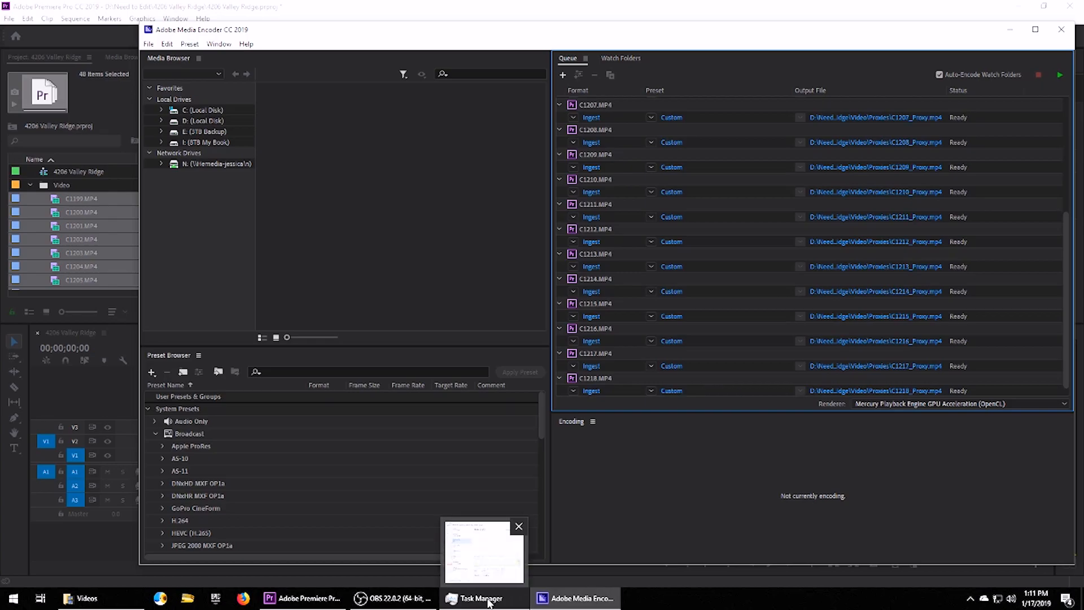
pyautogui.click(87, 199)
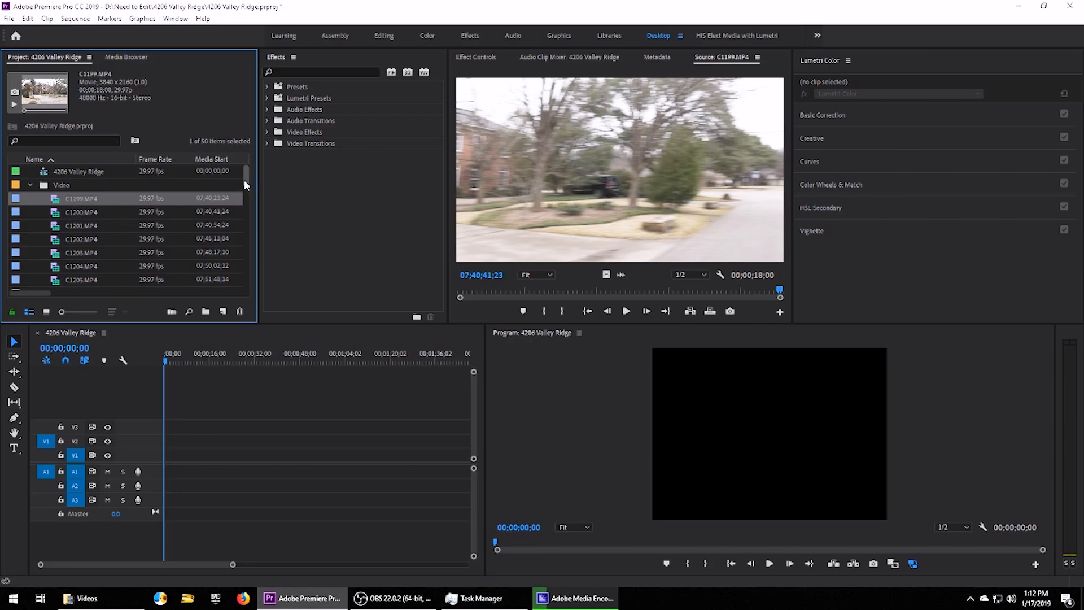
pyautogui.moveTo(244, 179); pyautogui.dragTo(240, 288)
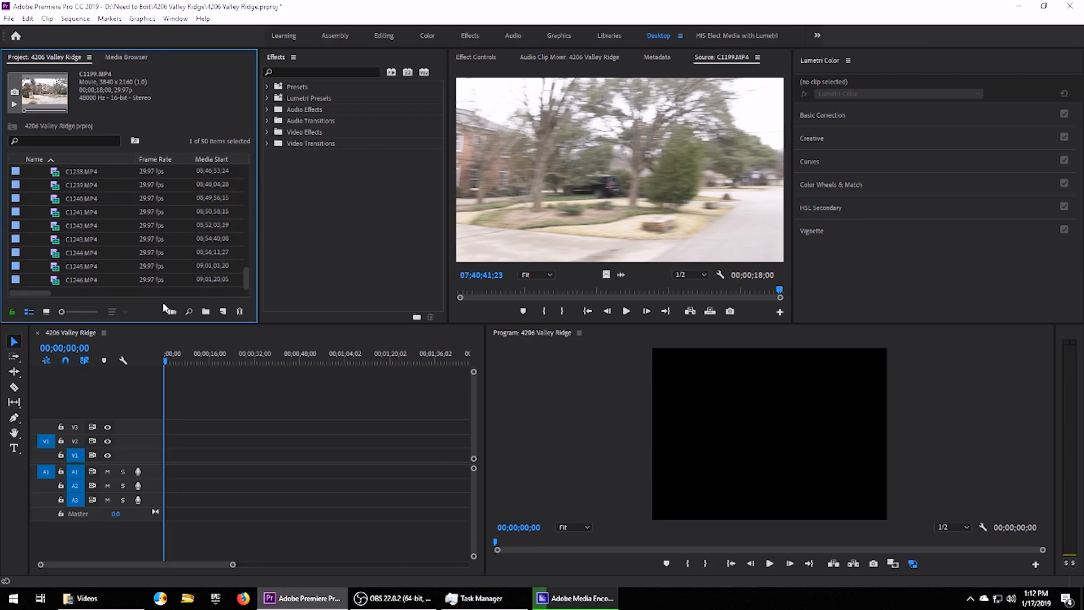
pyautogui.click(72, 281)
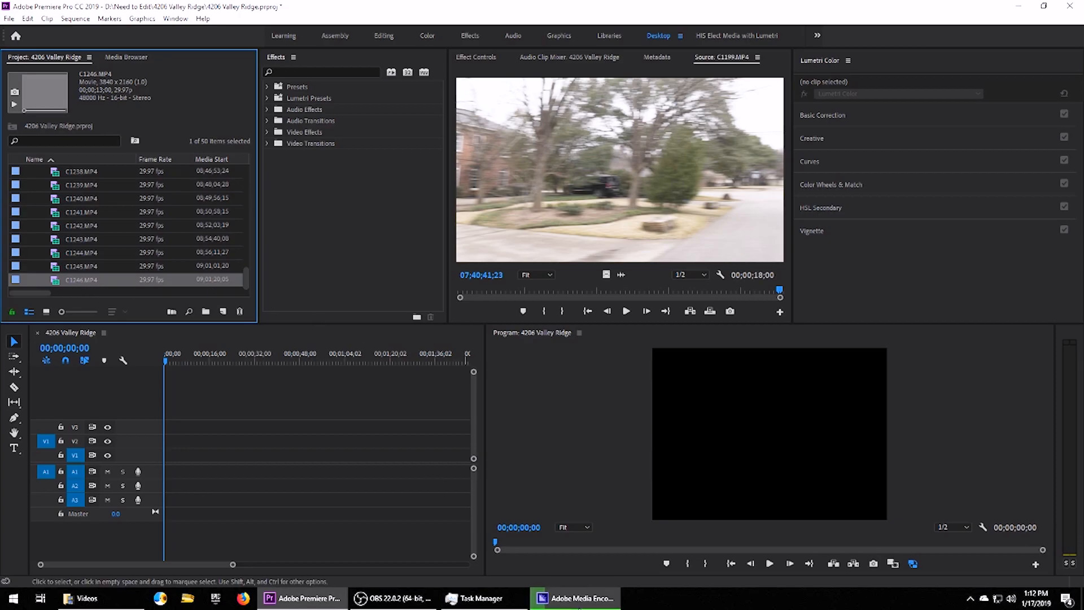
# Review the Media Encoder proxy queue and expand the encoding Output Preview.
pyautogui.click(579, 600)
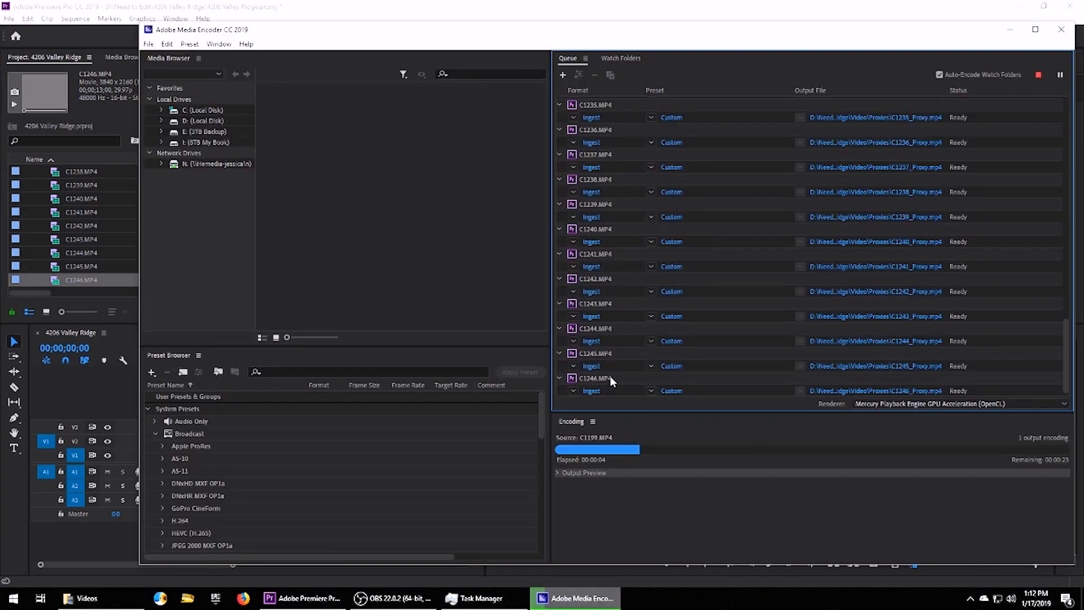
pyautogui.moveTo(1066, 386); pyautogui.dragTo(1069, 113)
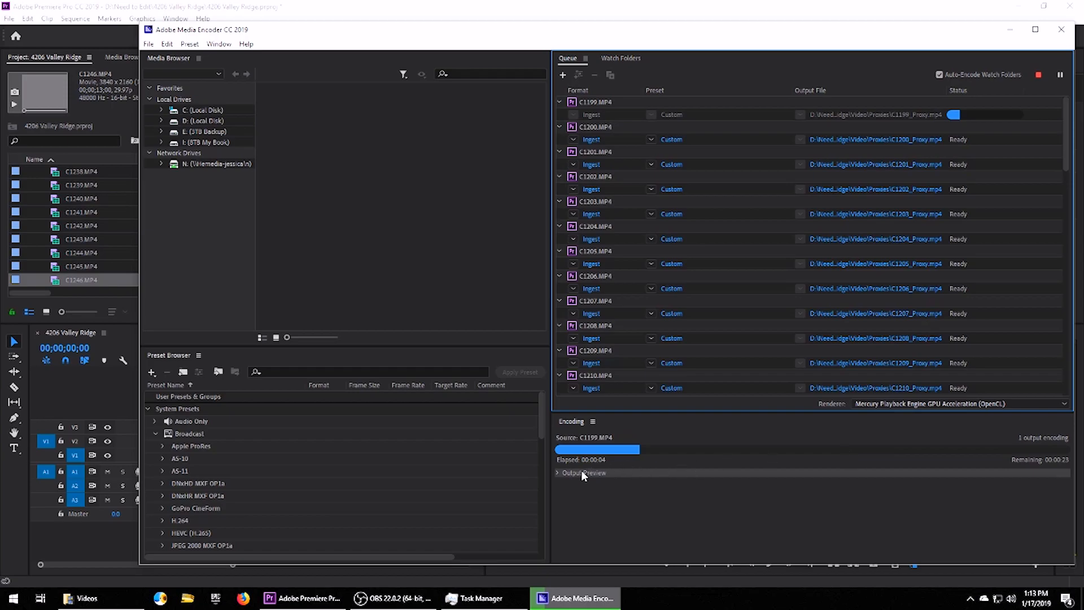
pyautogui.click(556, 473)
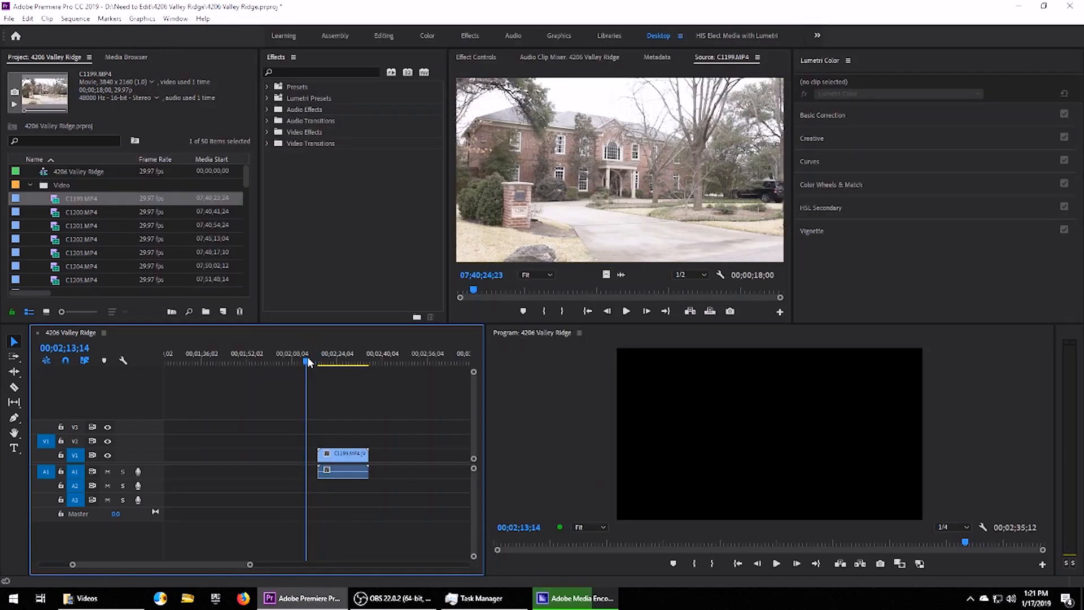
pyautogui.moveTo(307, 357); pyautogui.dragTo(321, 356)
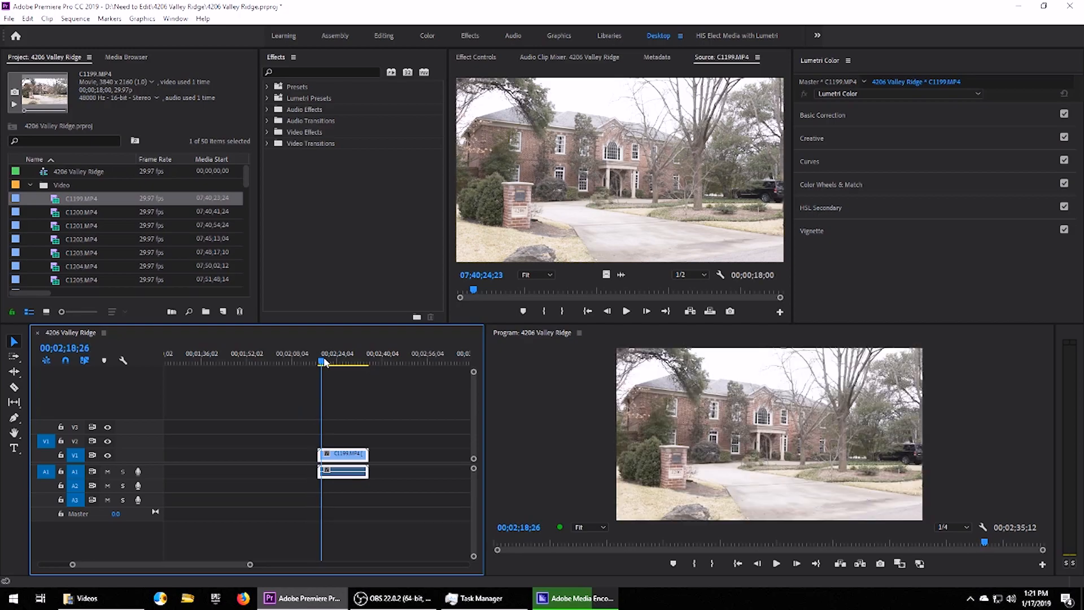
pyautogui.rightClick(351, 457)
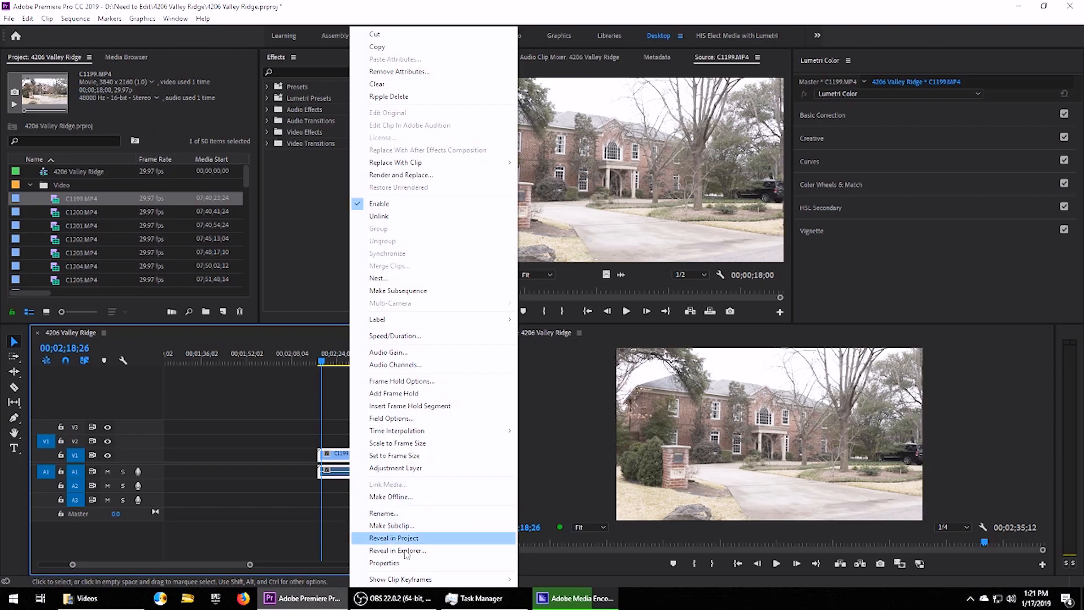
pyautogui.click(385, 562)
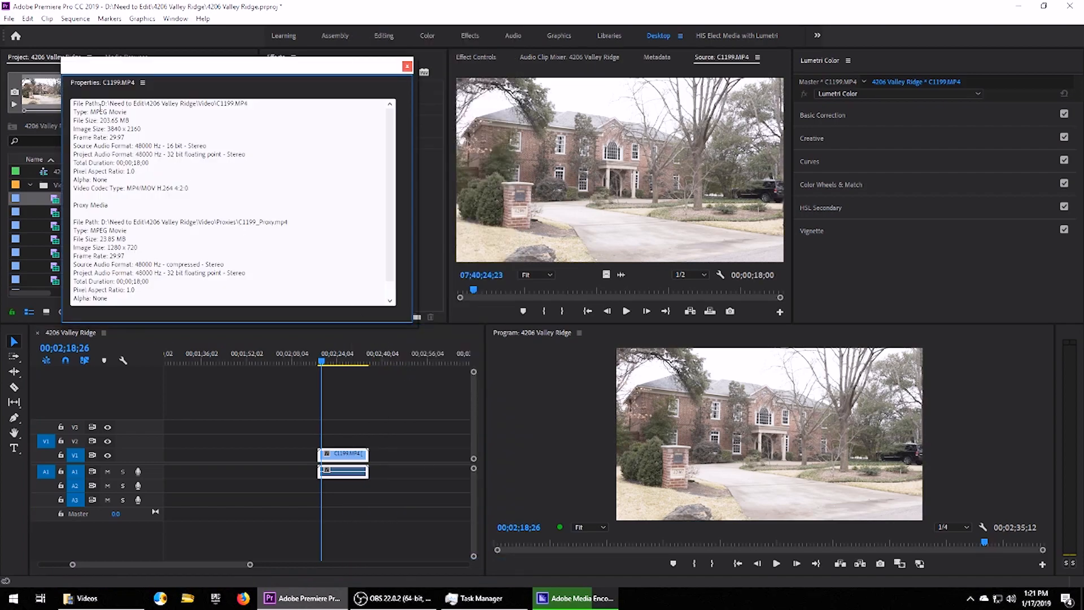
pyautogui.moveTo(101, 104); pyautogui.dragTo(248, 104)
pyautogui.moveTo(74, 206); pyautogui.dragTo(231, 226)
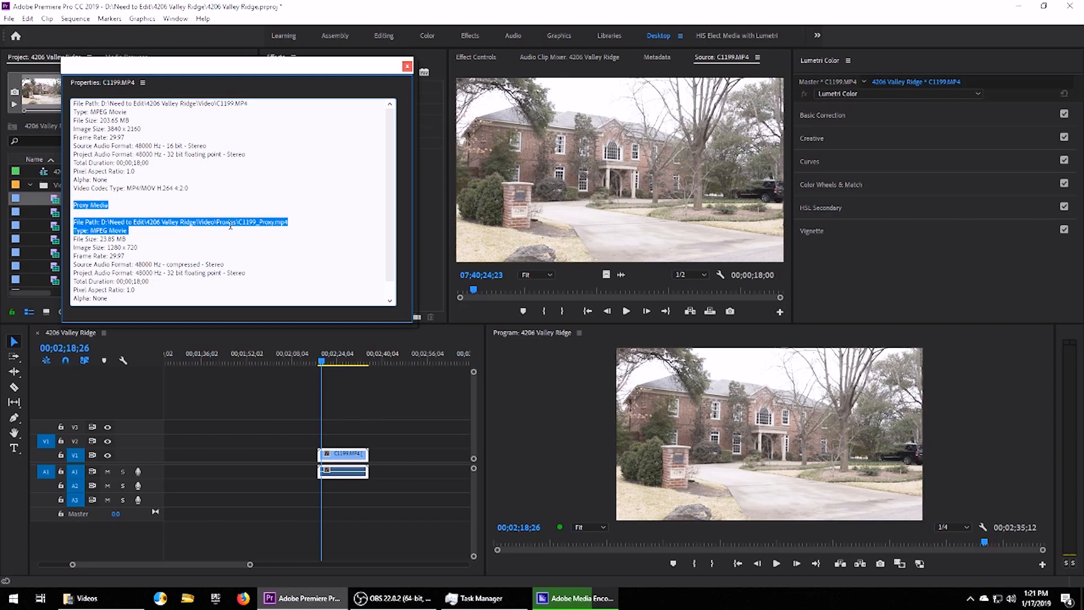
pyautogui.click(226, 222)
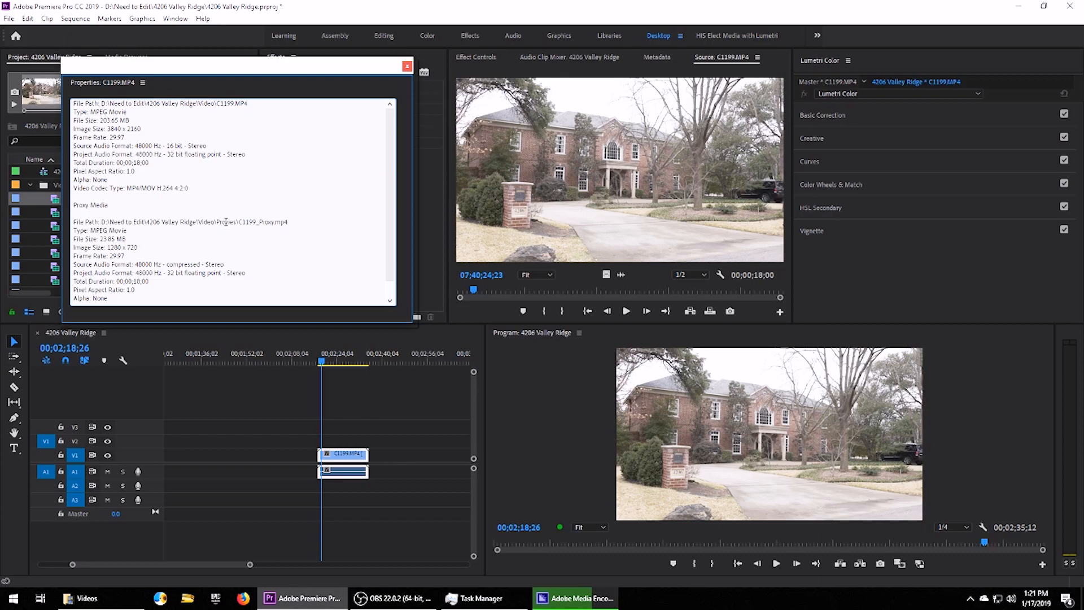
pyautogui.click(406, 66)
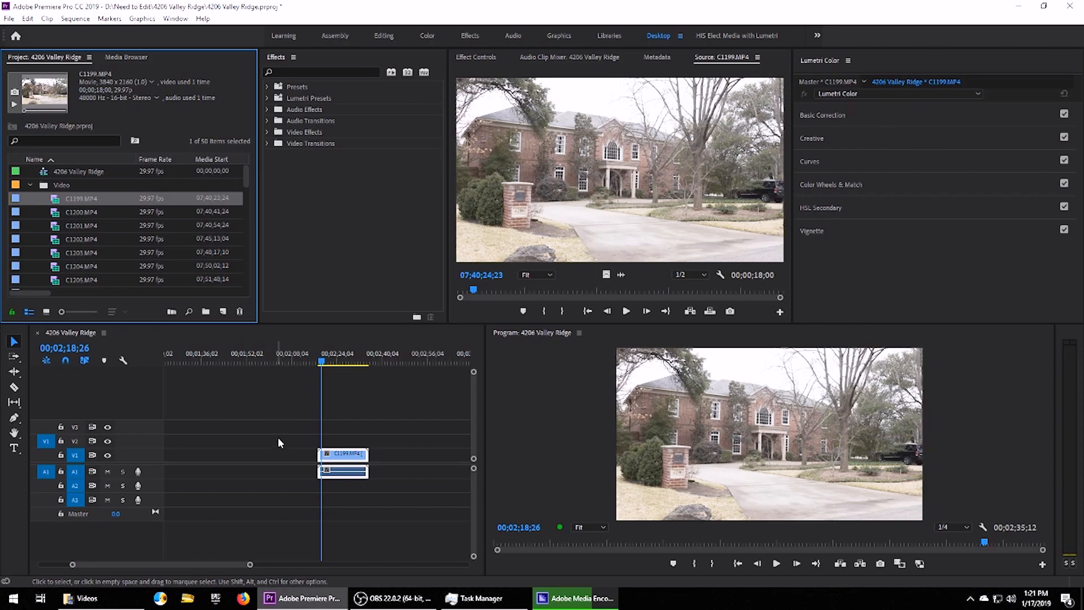
# Park the playhead at the C1199 clip start and play the sequence to test playback.
pyautogui.click(277, 441)
pyautogui.click(319, 359)
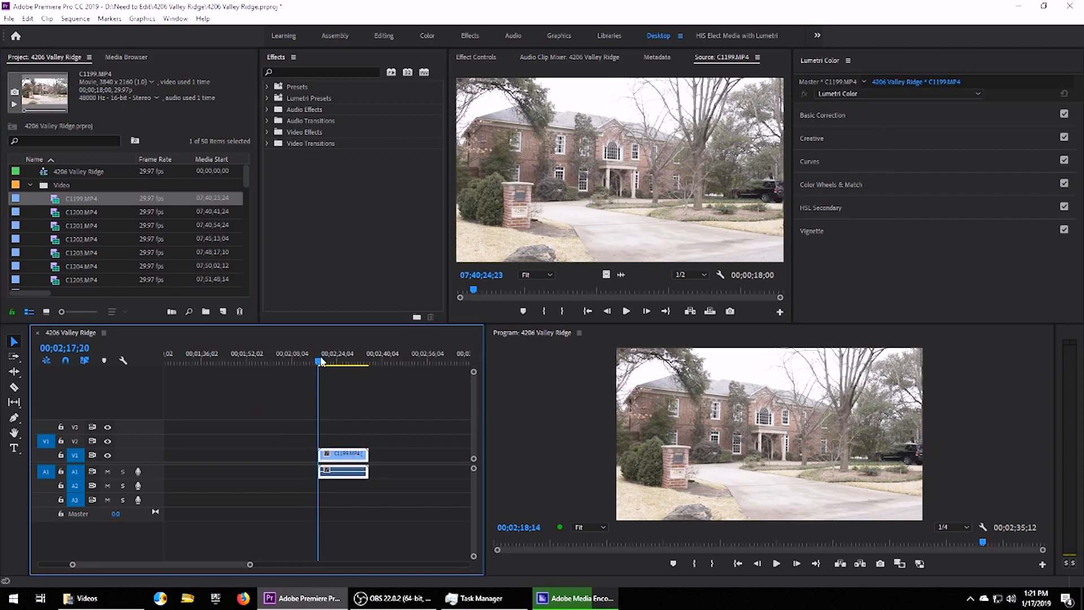
pyautogui.moveTo(320, 356); pyautogui.dragTo(317, 358)
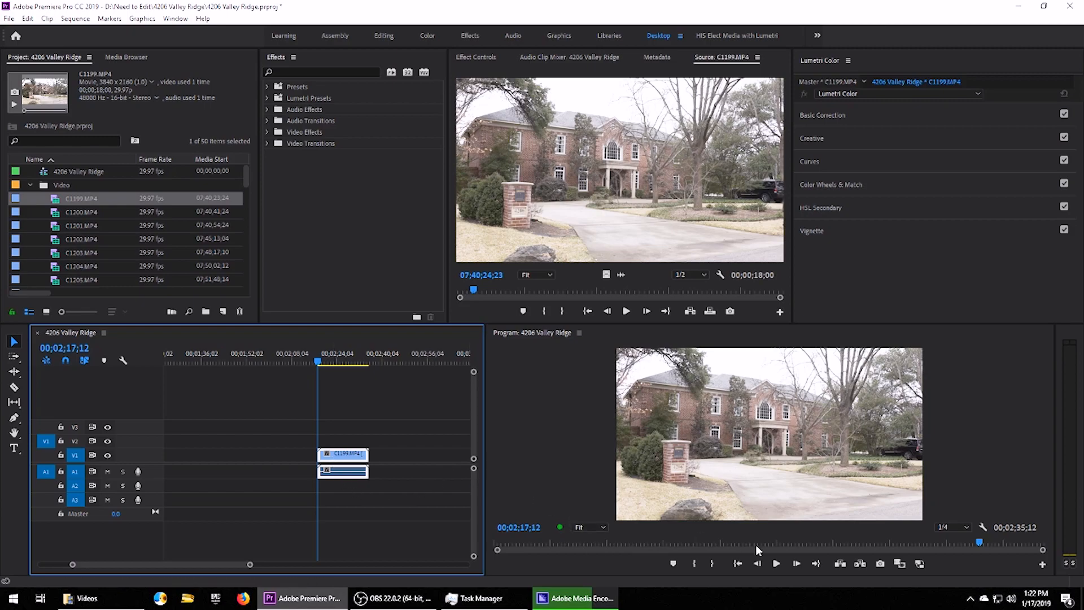
pyautogui.click(777, 564)
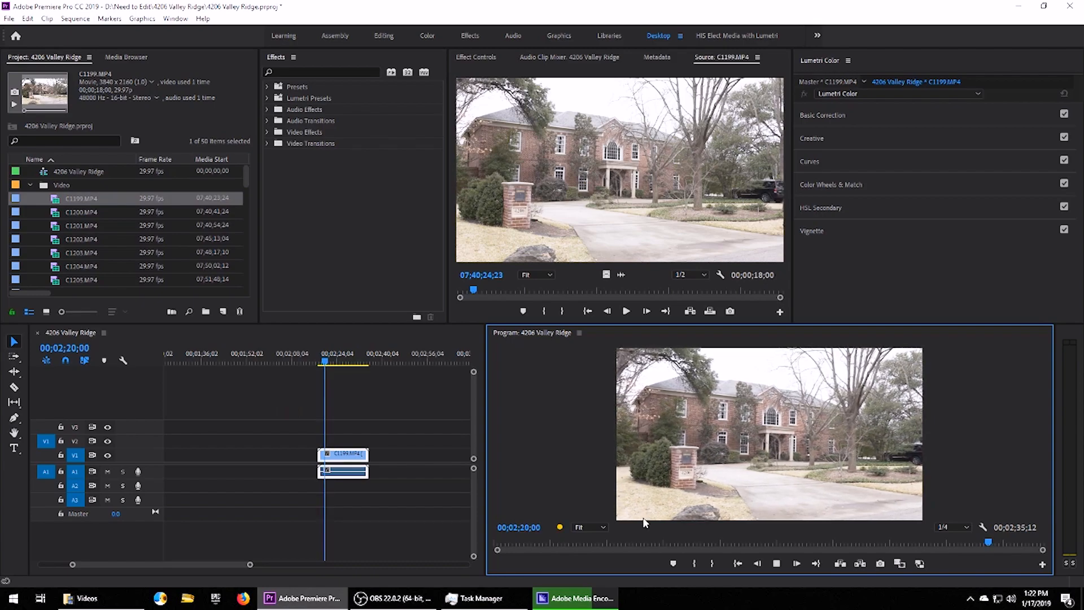
pyautogui.moveTo(560, 528)
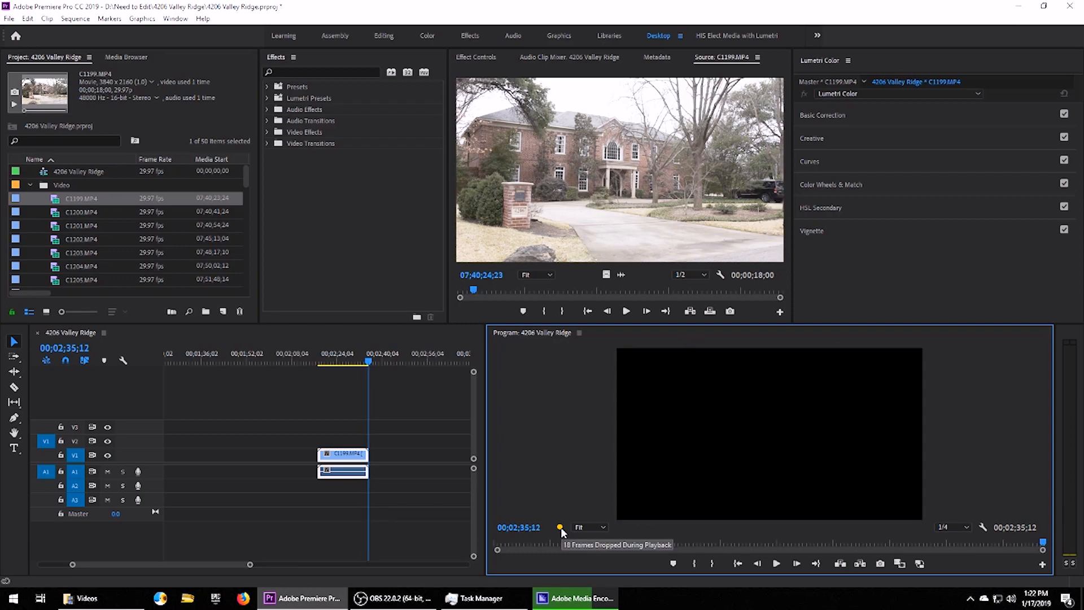
# Deselect the clip, return the playhead to the clip start, and enable Toggle Proxies.
pyautogui.click(342, 467)
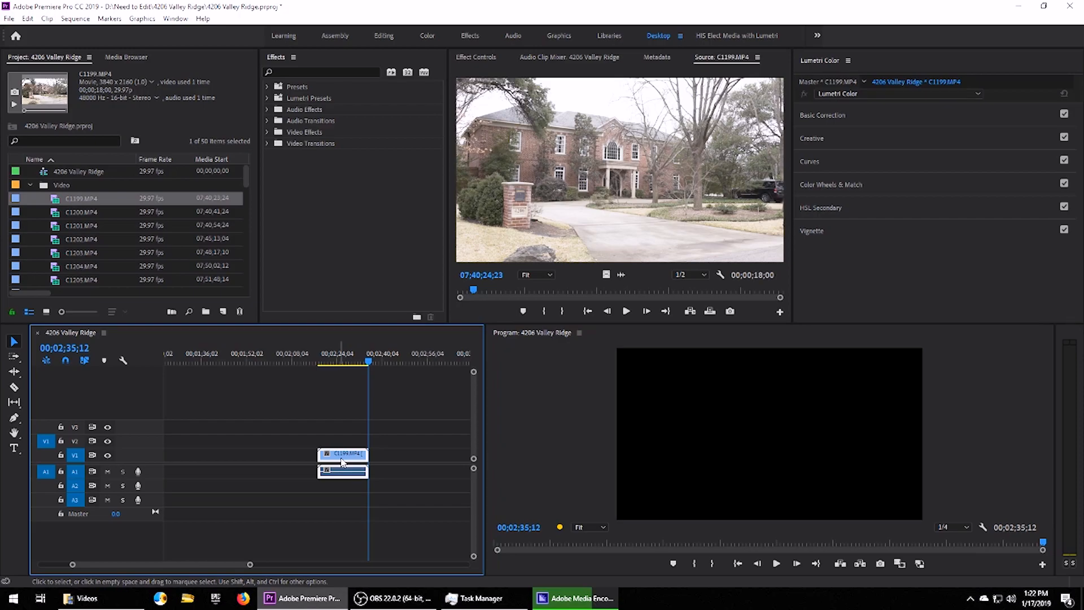
pyautogui.click(318, 362)
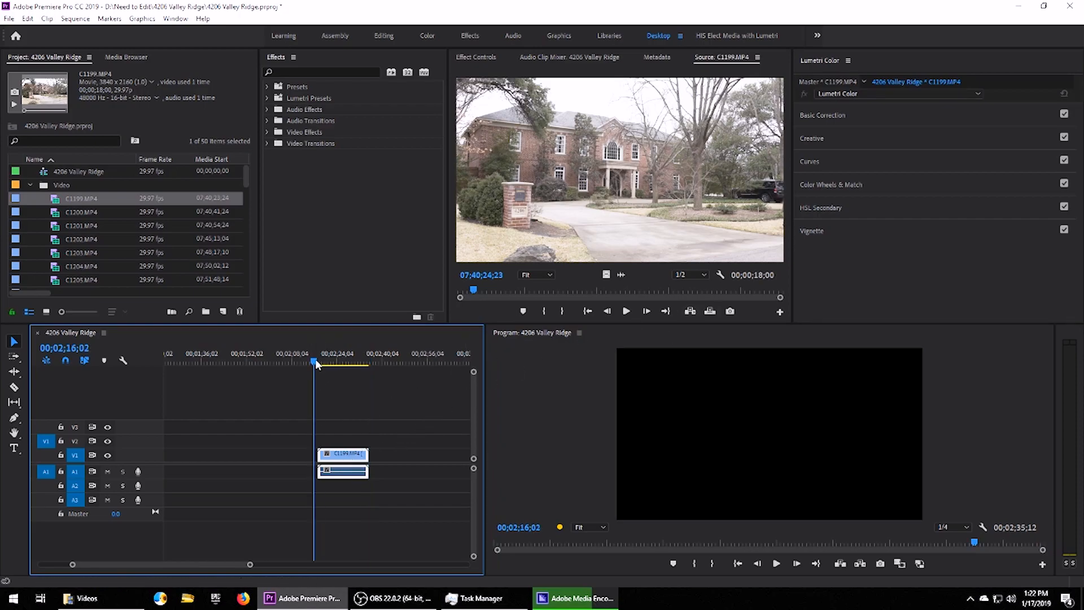
pyautogui.click(363, 424)
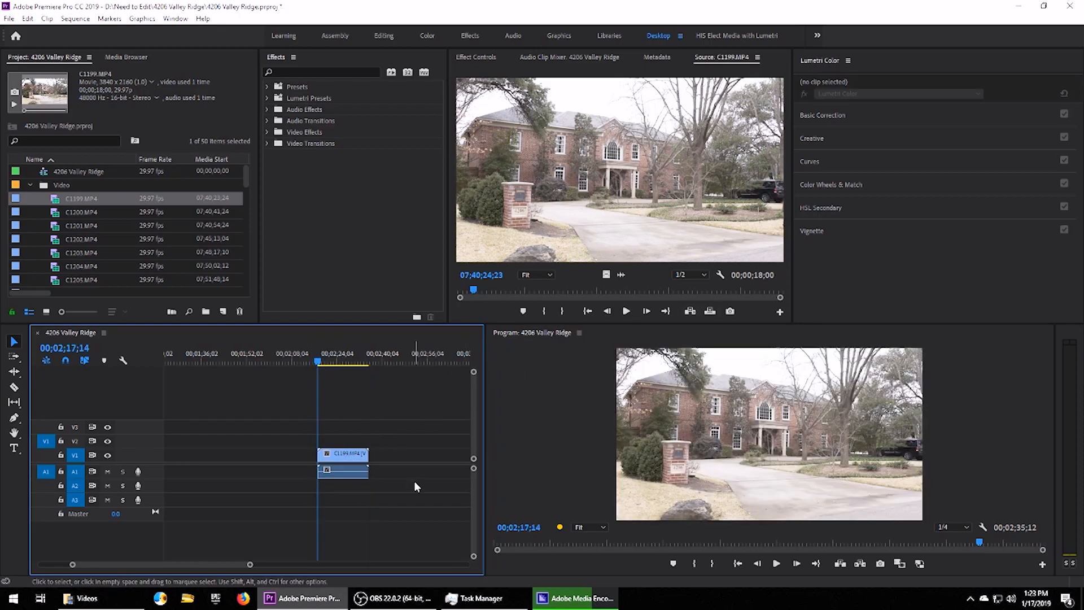
pyautogui.click(306, 359)
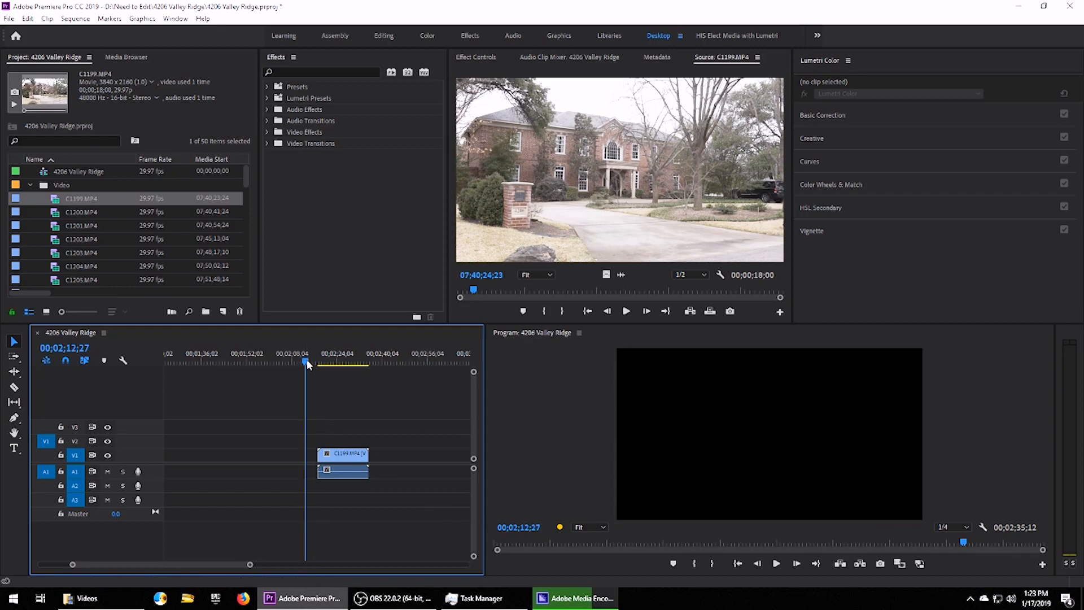
pyautogui.press('Down')
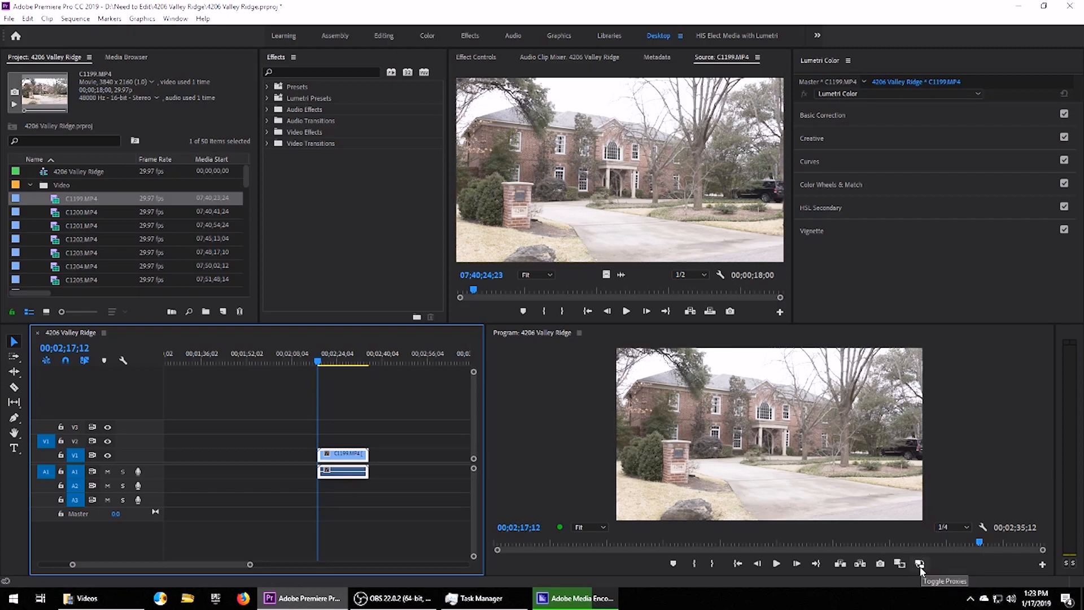
pyautogui.click(920, 564)
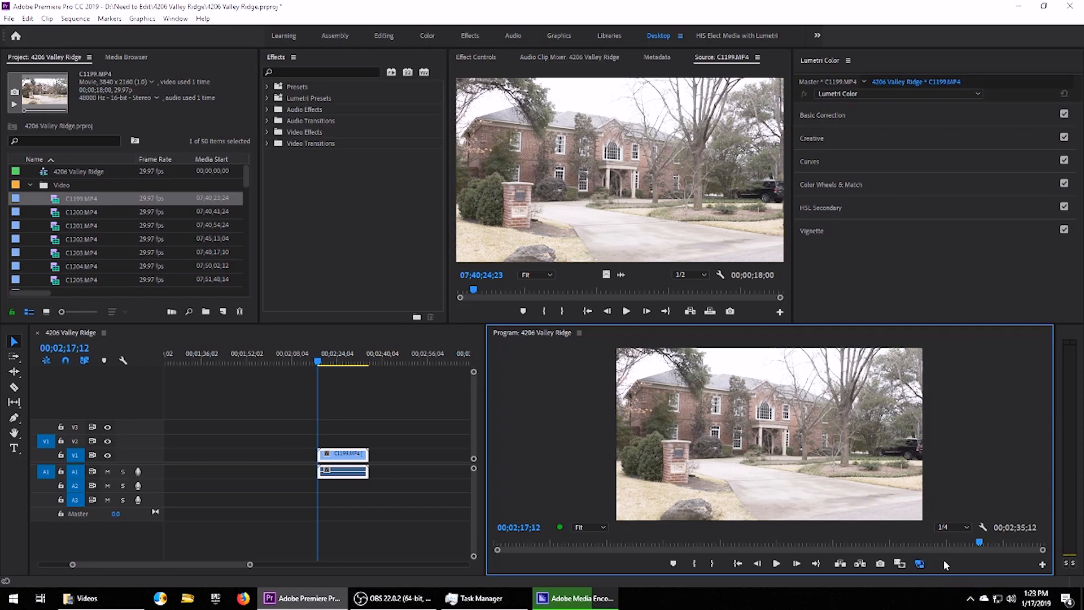
# Reset the Program Monitor button layout, add Toggle Proxies back, and switch proxies on.
pyautogui.click(1043, 566)
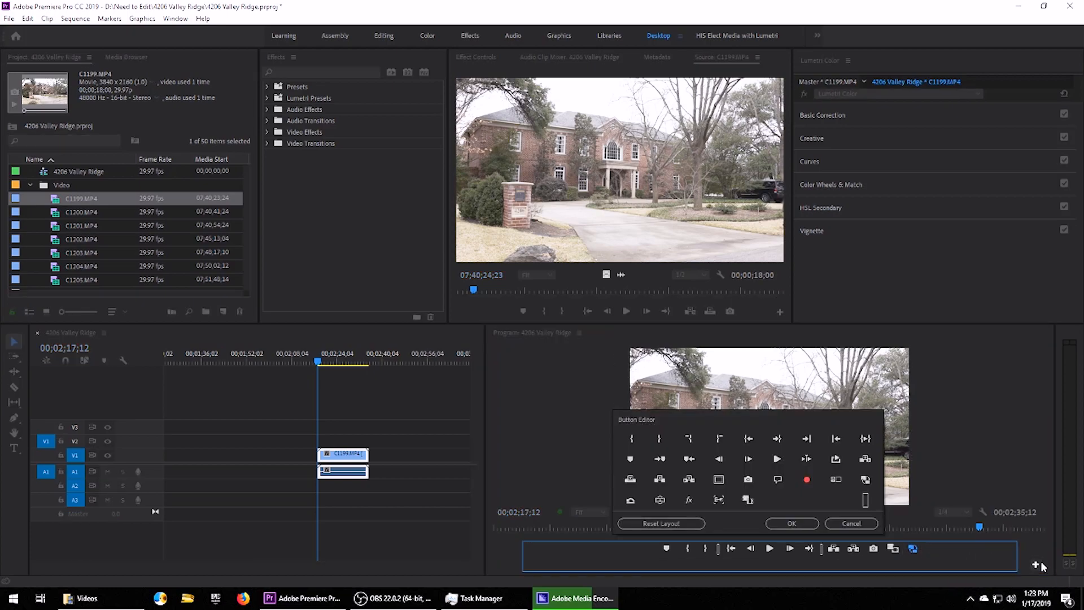
pyautogui.click(672, 523)
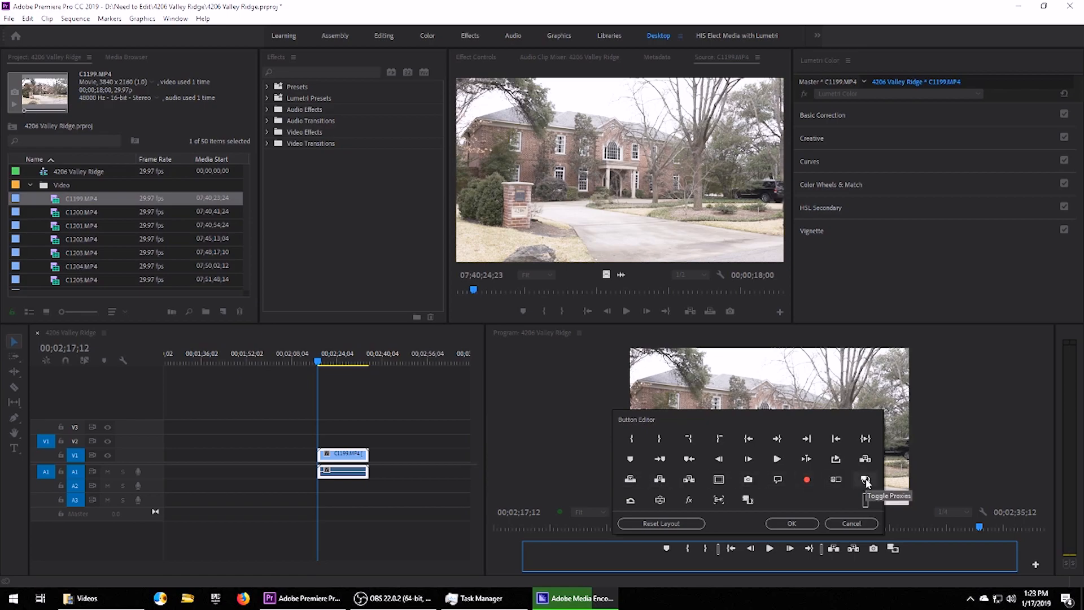
pyautogui.moveTo(867, 481); pyautogui.dragTo(910, 549)
pyautogui.click(792, 524)
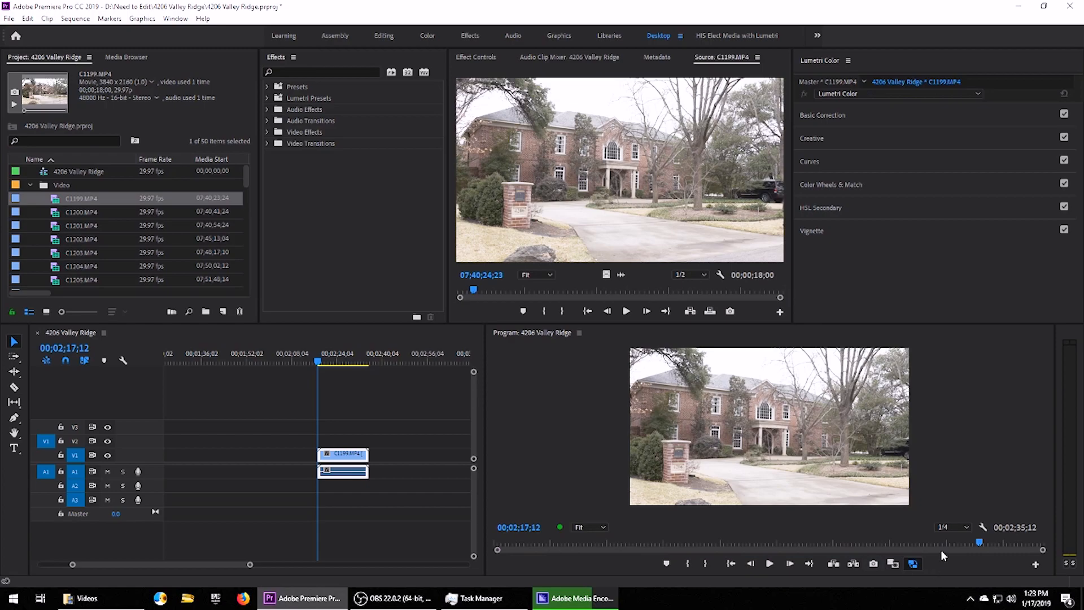
pyautogui.click(912, 563)
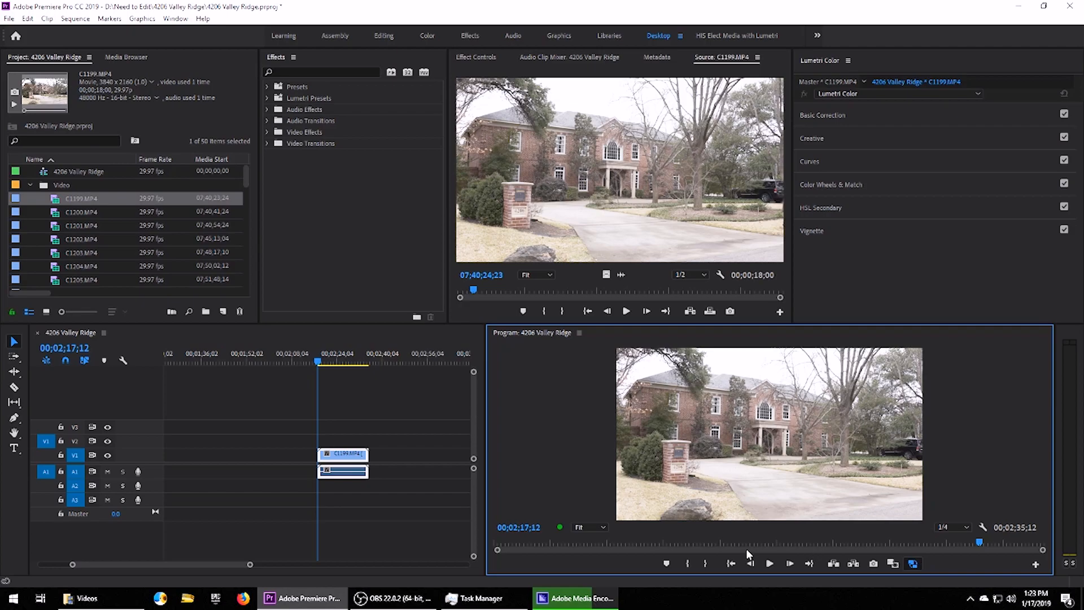
# Play and scrub the C1199 clip from its start with proxies on, then switch to Task Manager.
pyautogui.click(316, 366)
pyautogui.click(770, 563)
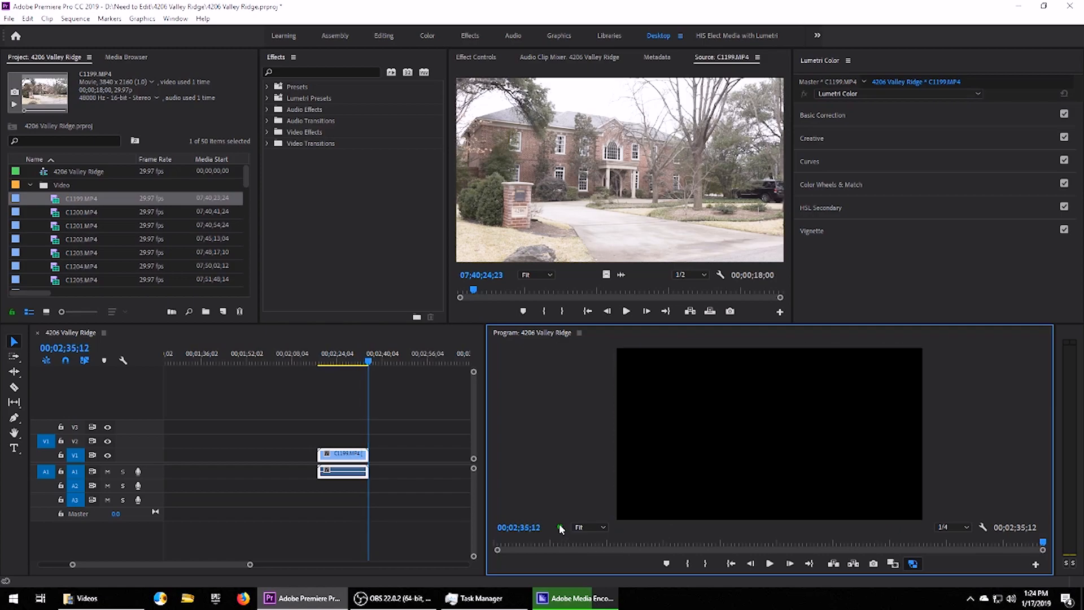
pyautogui.click(318, 362)
pyautogui.moveTo(318, 361); pyautogui.dragTo(342, 365)
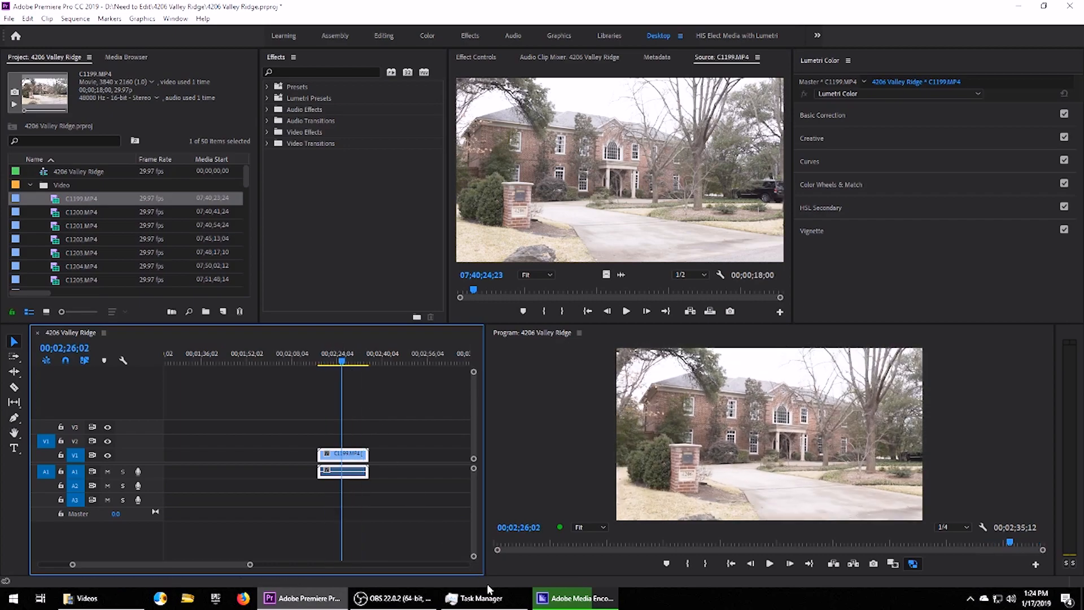
pyautogui.click(491, 597)
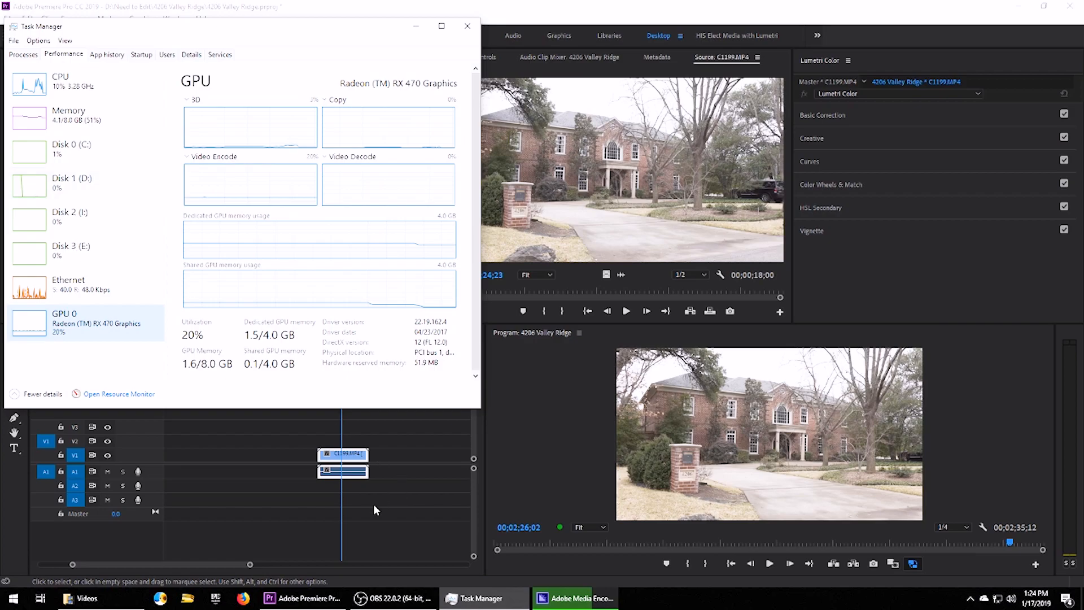
# Start sequence playback and watch CPU and GPU usage in Task Manager.
pyautogui.click(770, 563)
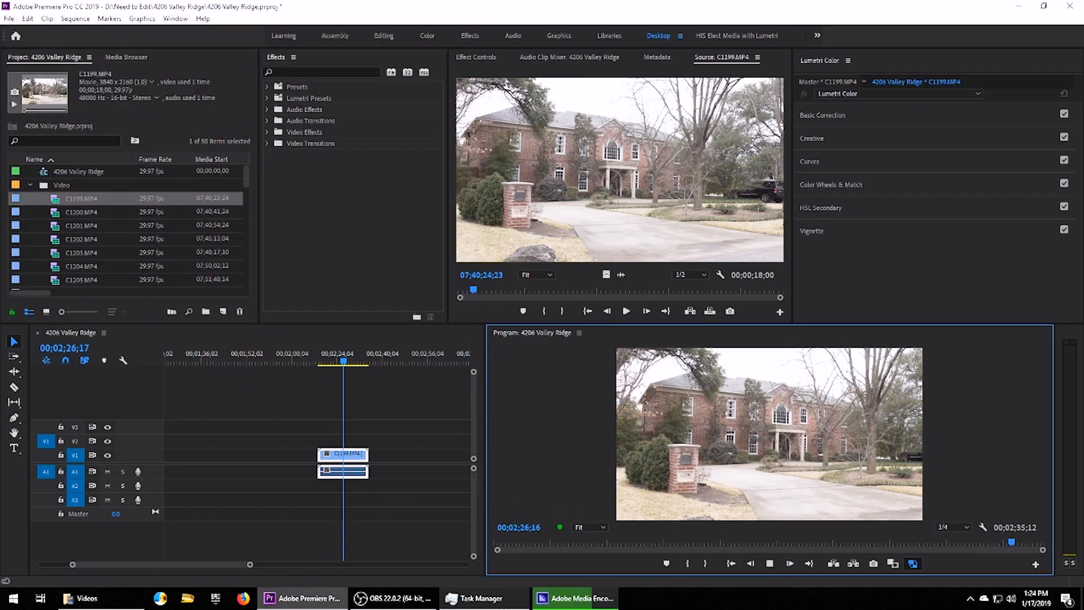
pyautogui.click(483, 598)
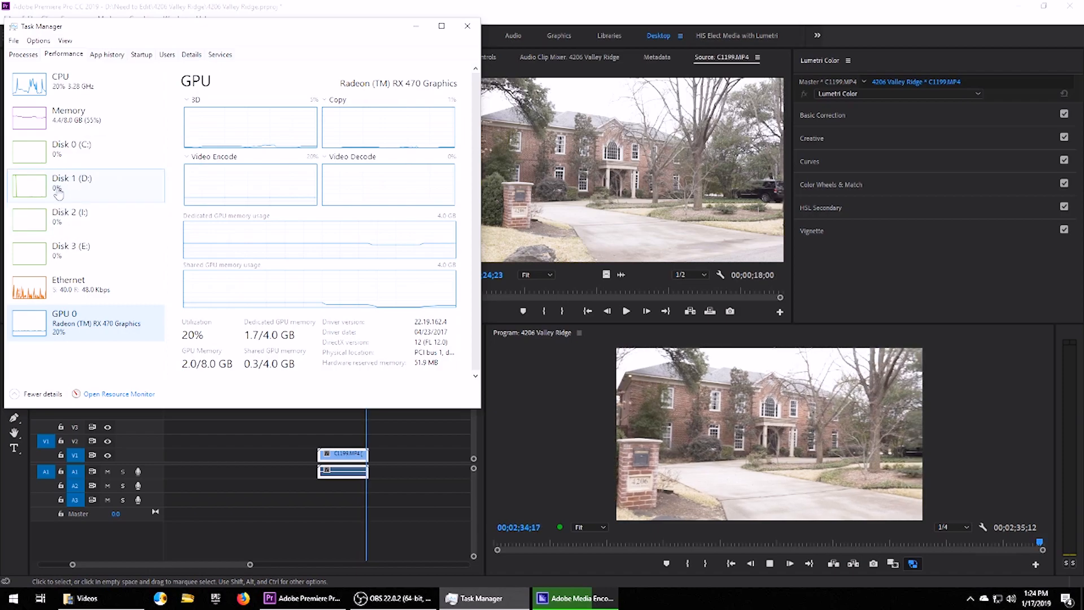
# Back in Premiere Pro, scrub through the C1199 clip and switch Toggle Proxies off.
pyautogui.click(423, 29)
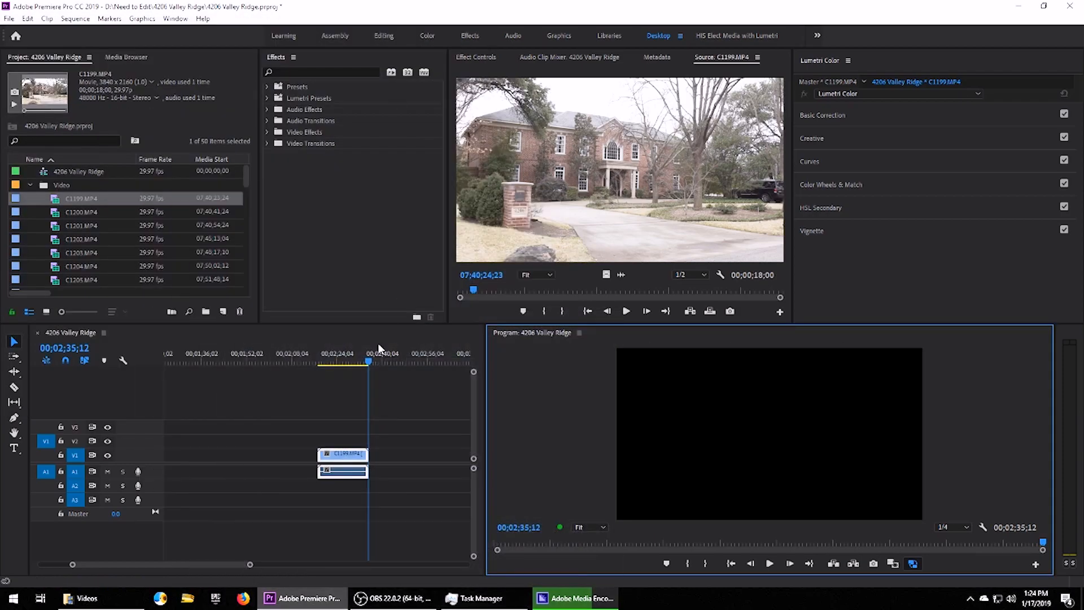
pyautogui.click(334, 362)
pyautogui.moveTo(338, 366)
pyautogui.mouseDown()
pyautogui.moveTo(364, 360)
pyautogui.moveTo(334, 360)
pyautogui.mouseUp()
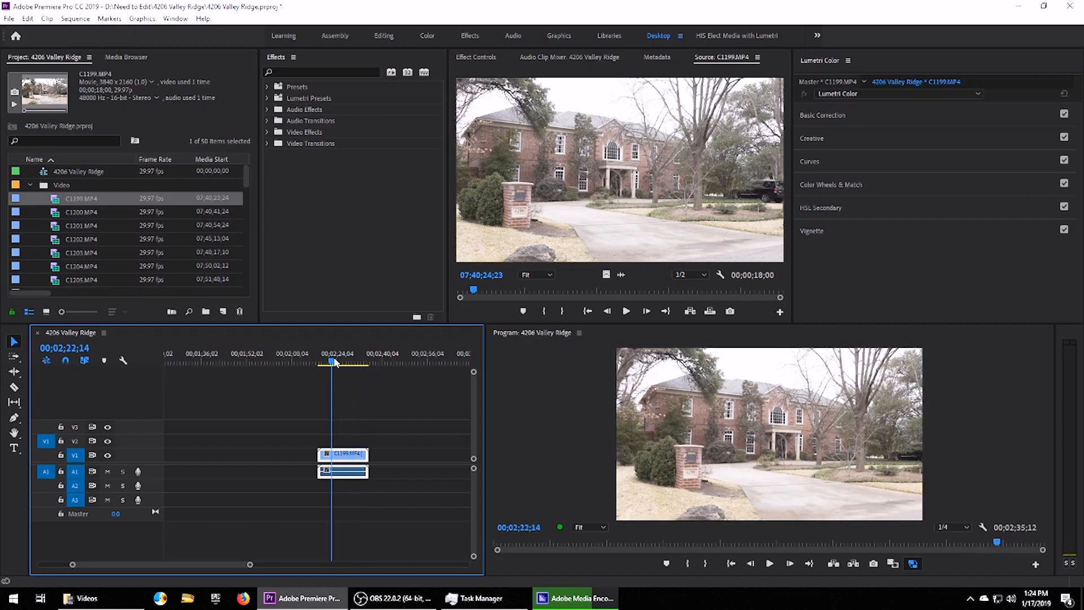
pyautogui.click(914, 564)
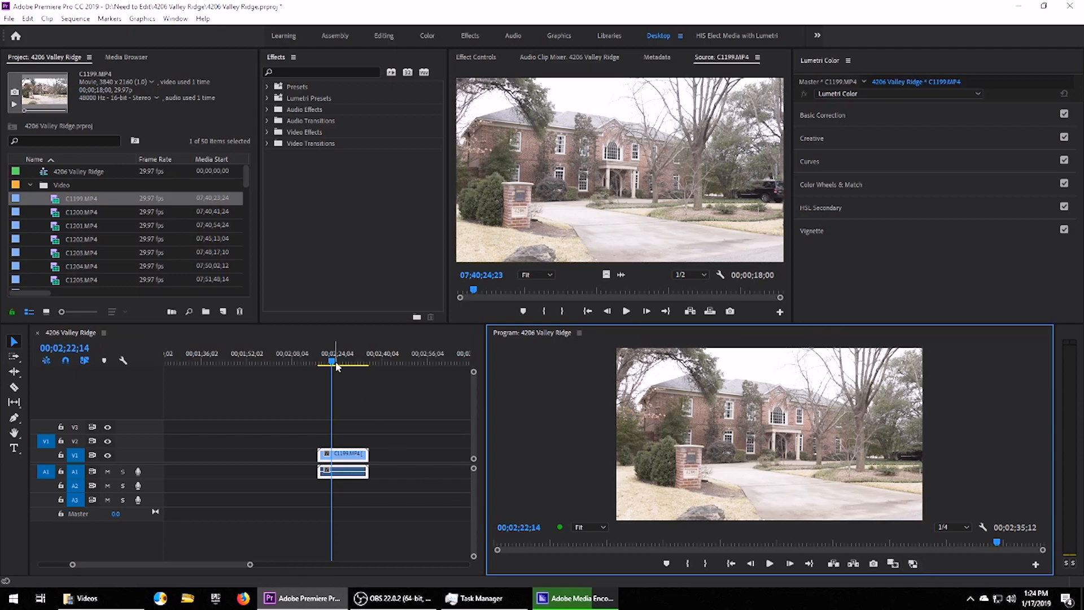
# Play the 4K clip at full resolution and note the 31 dropped frames.
pyautogui.moveTo(332, 365); pyautogui.dragTo(324, 365)
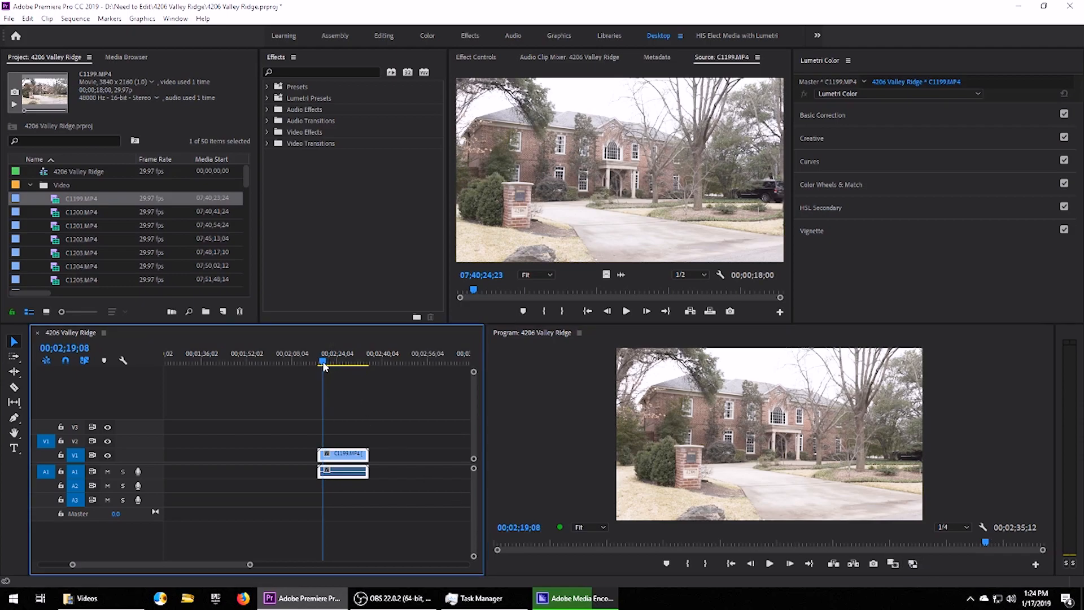
pyautogui.click(773, 566)
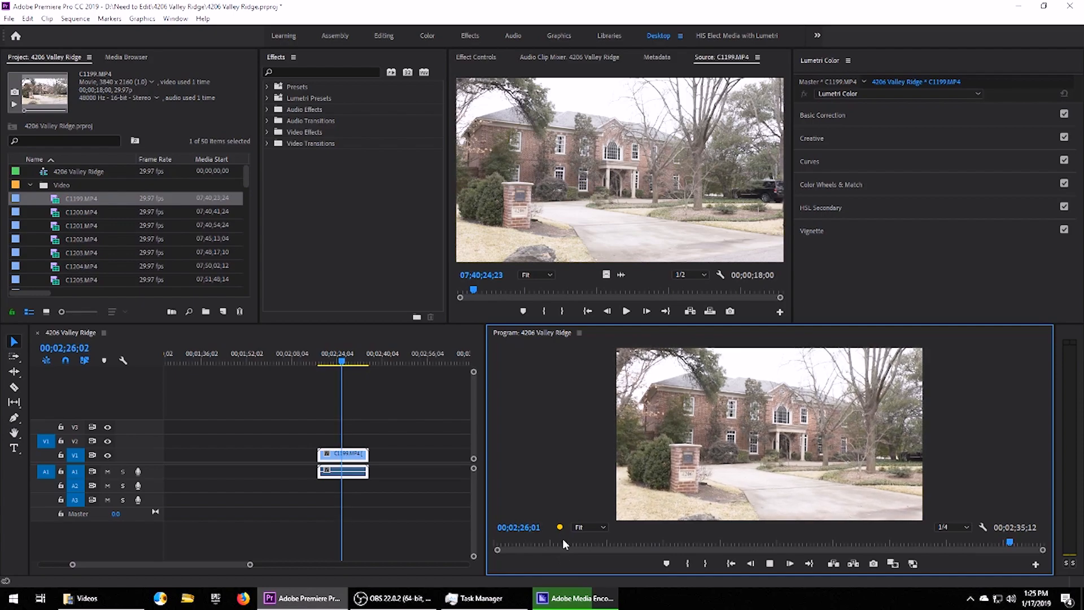
pyautogui.moveTo(562, 528)
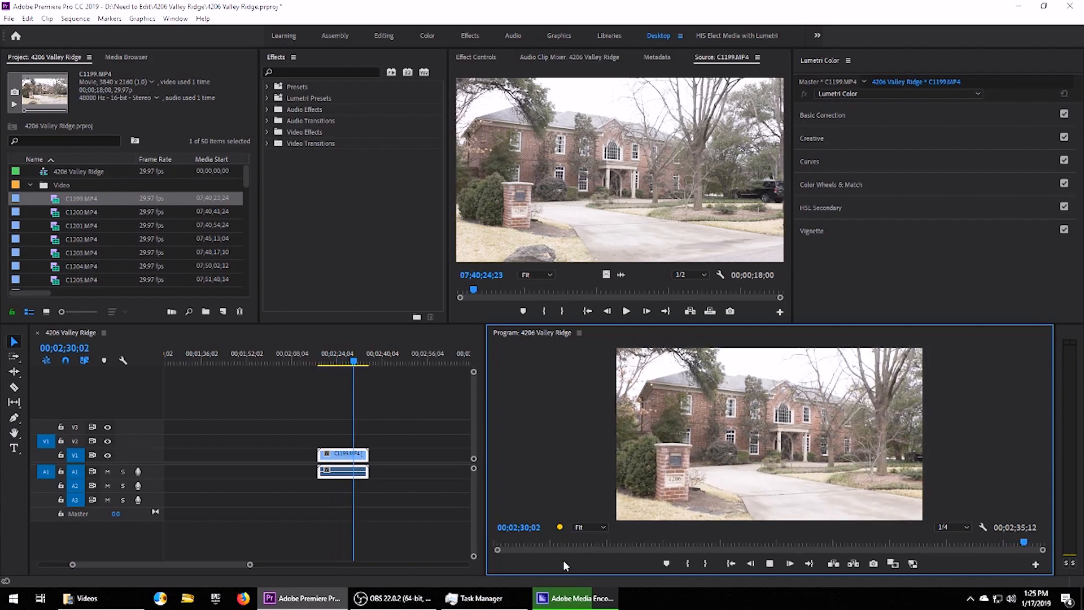
pyautogui.click(768, 564)
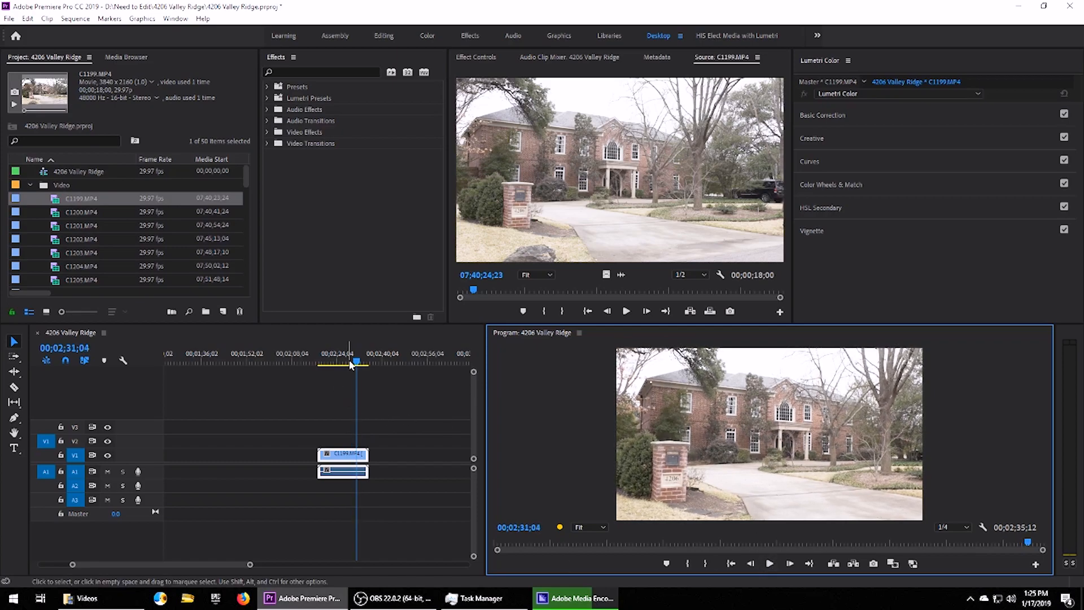
# Move the playhead back, replay the clip, then scrub back and forth through it.
pyautogui.moveTo(349, 364); pyautogui.dragTo(331, 345)
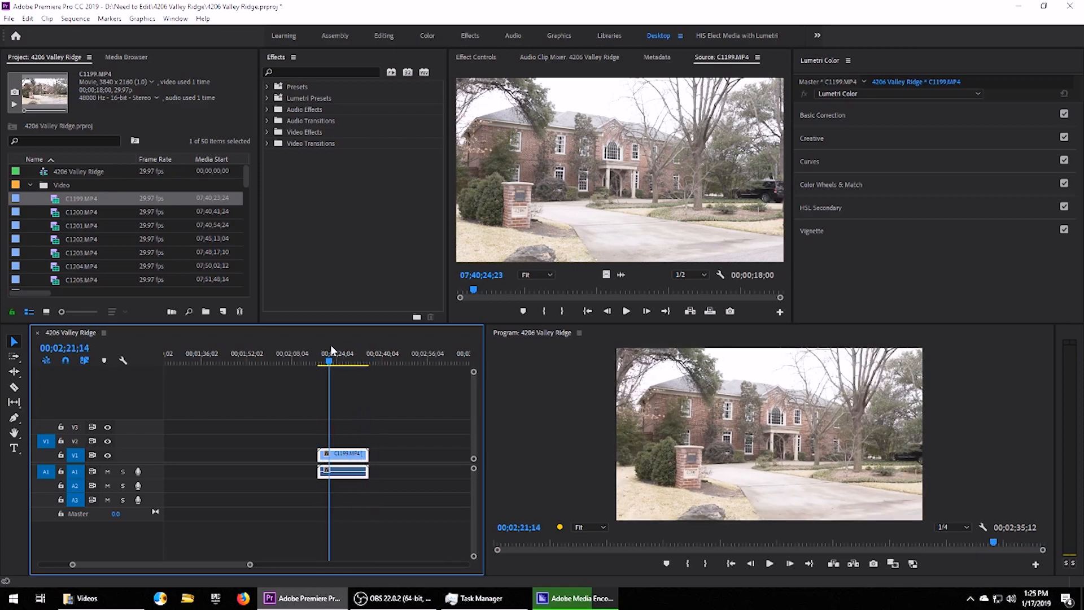
pyautogui.click(765, 564)
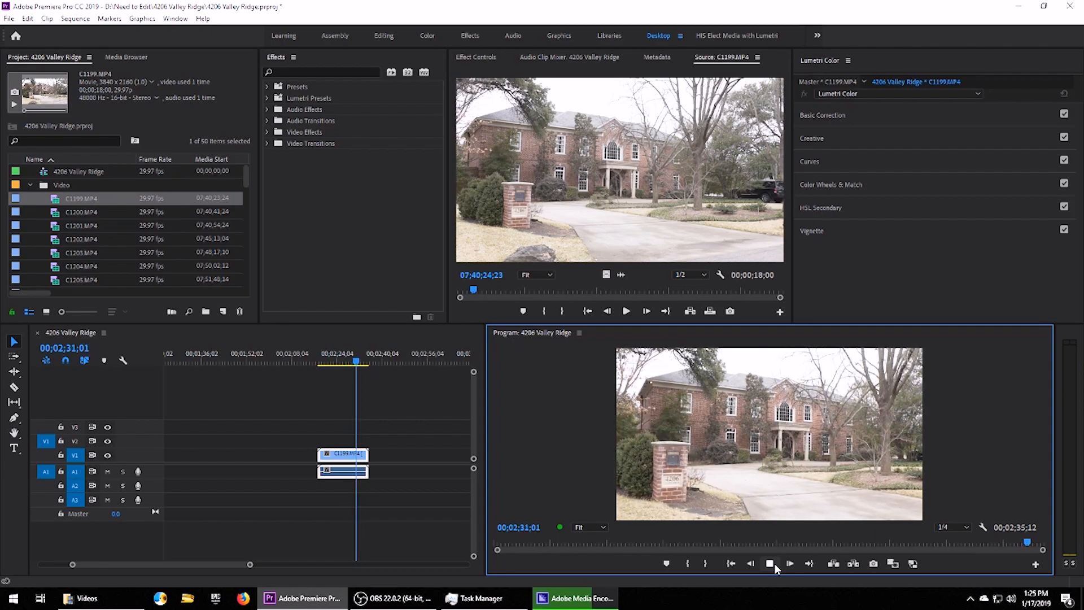
pyautogui.click(774, 564)
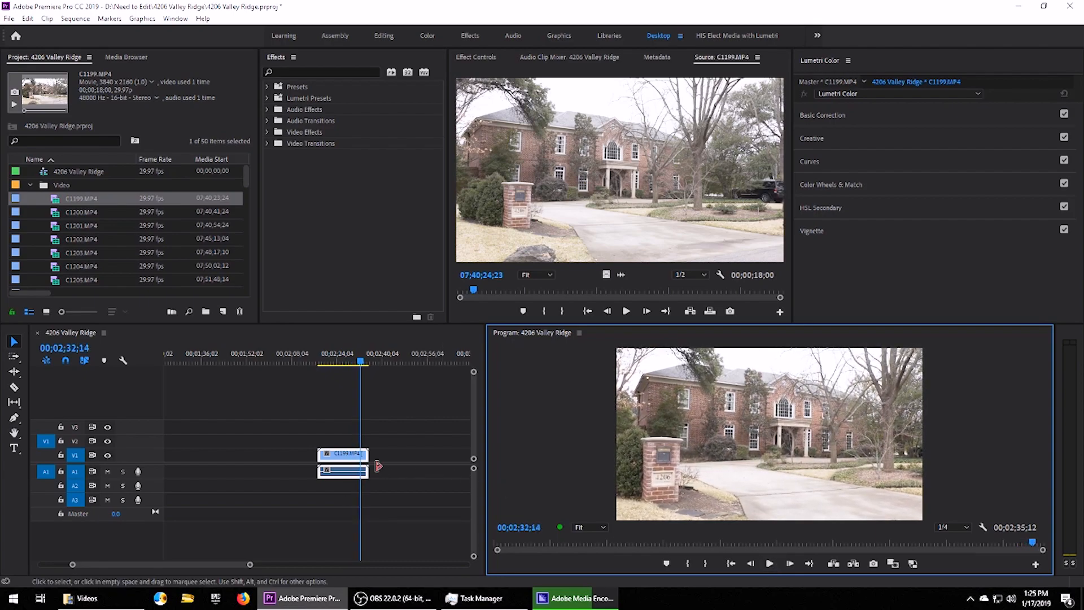
pyautogui.click(348, 456)
pyautogui.moveTo(344, 360)
pyautogui.mouseDown()
pyautogui.moveTo(329, 361)
pyautogui.moveTo(355, 375)
pyautogui.moveTo(328, 371)
pyautogui.moveTo(367, 399)
pyautogui.moveTo(339, 373)
pyautogui.moveTo(368, 379)
pyautogui.moveTo(344, 365)
pyautogui.moveTo(357, 371)
pyautogui.moveTo(336, 375)
pyautogui.mouseUp()
# Check Task Manager usage, then turn proxies back on and scrub the clip.
pyautogui.click(477, 598)
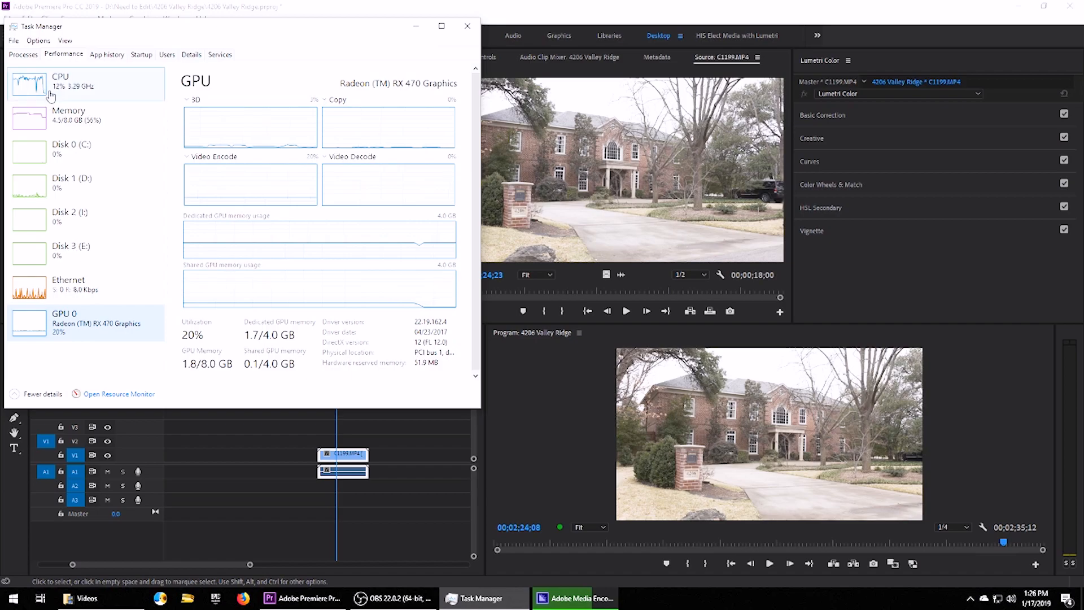
pyautogui.click(450, 508)
pyautogui.click(911, 563)
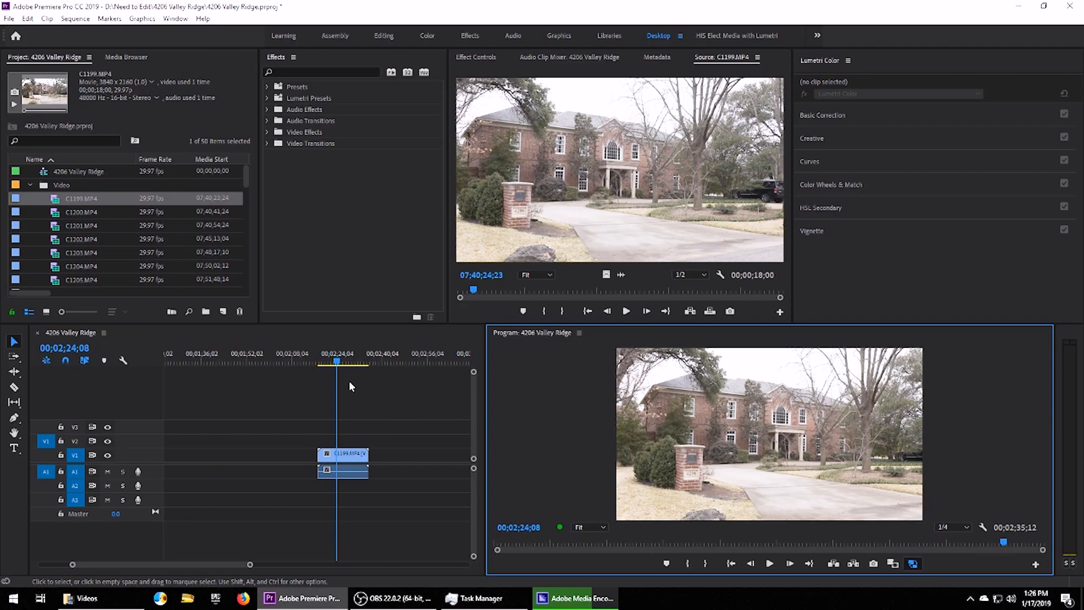
pyautogui.click(913, 564)
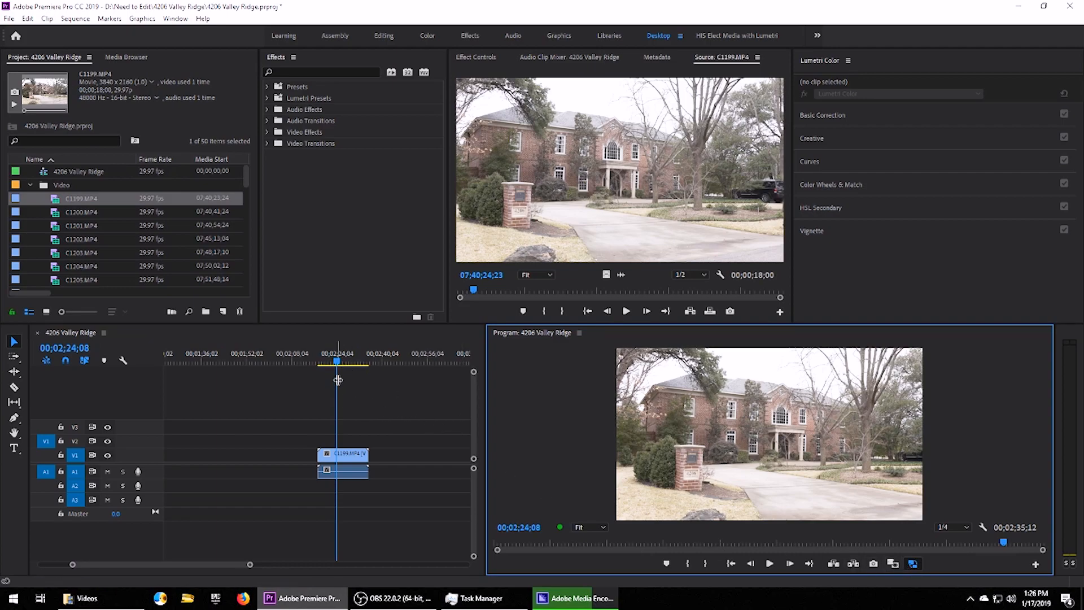
pyautogui.moveTo(333, 366)
pyautogui.mouseDown()
pyautogui.moveTo(359, 359)
pyautogui.moveTo(325, 353)
pyautogui.mouseUp()
# Play the proxy clip while checking memory (4.4/8.0 GB) and CPU (about 20%), then minimize Task Manager.
pyautogui.click(487, 598)
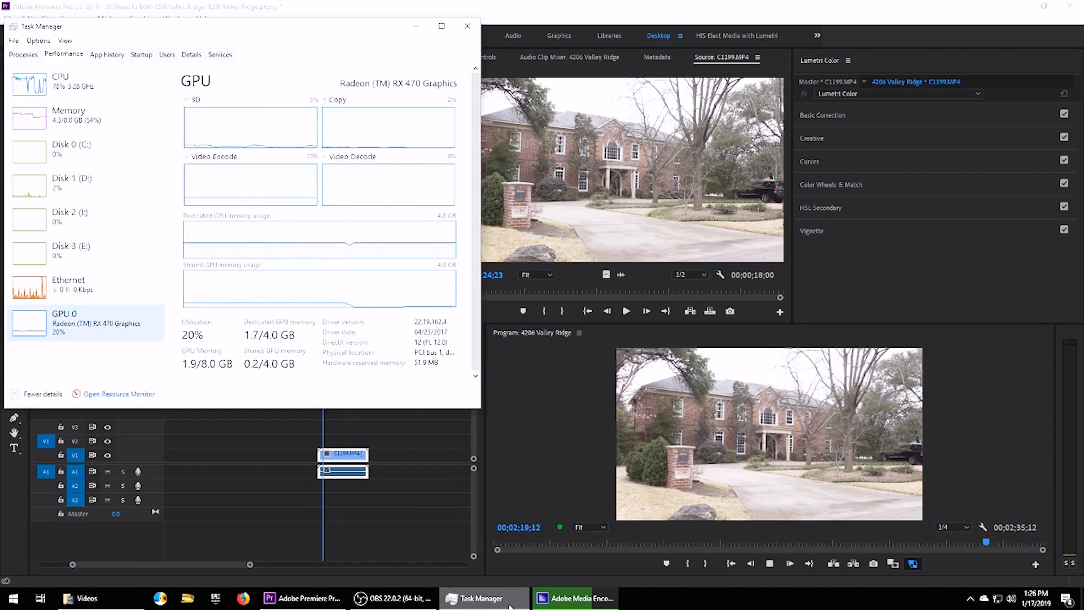
pyautogui.click(771, 563)
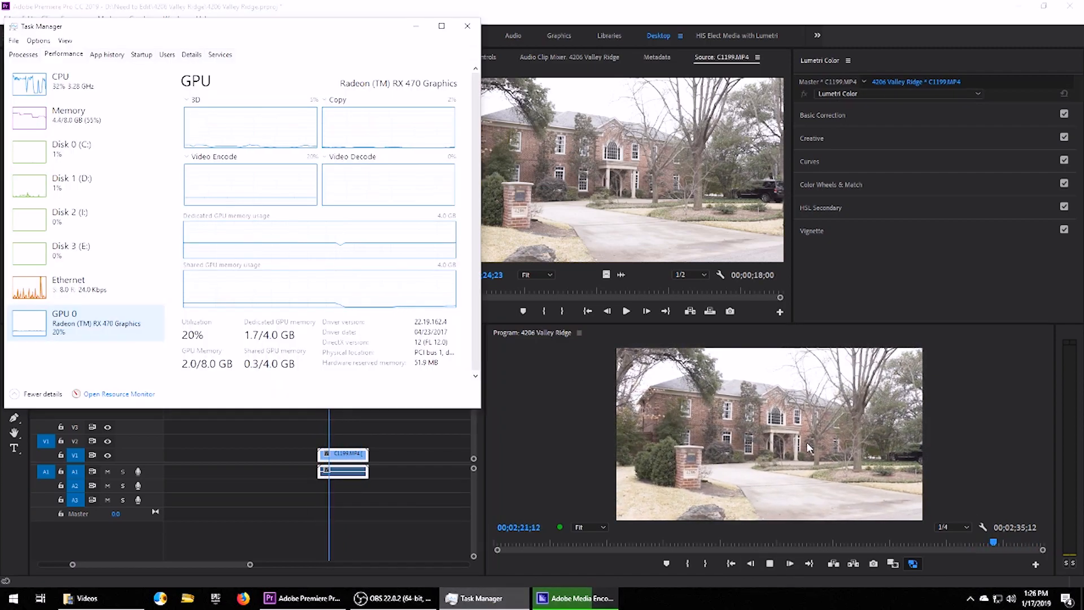
pyautogui.click(54, 121)
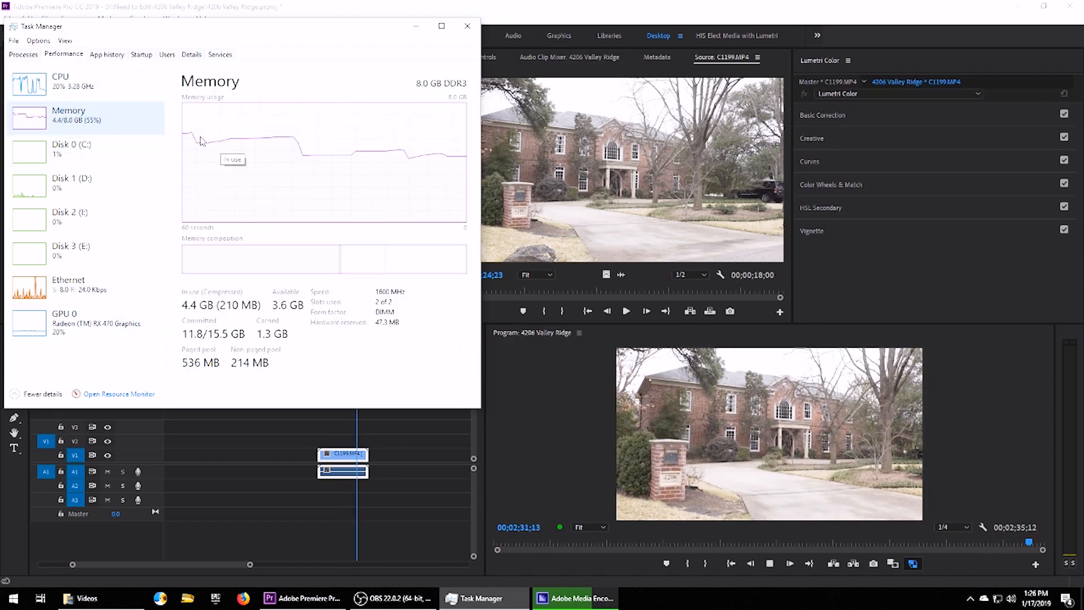
pyautogui.click(63, 83)
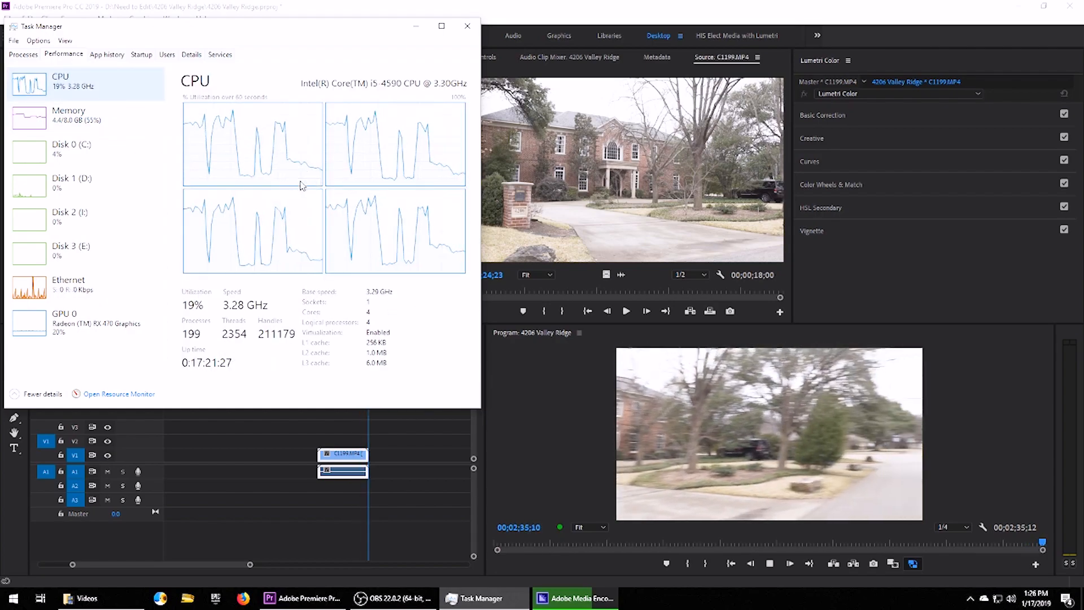
pyautogui.click(416, 26)
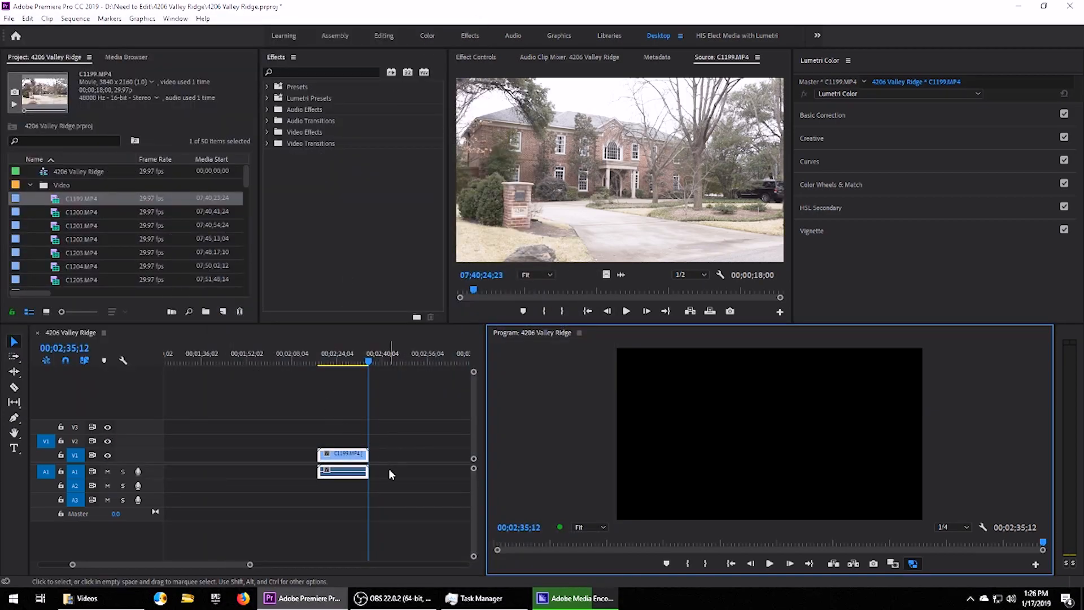
# Move the playhead to 02;19;08 and magnify the Program monitor to 150%.
pyautogui.click(323, 360)
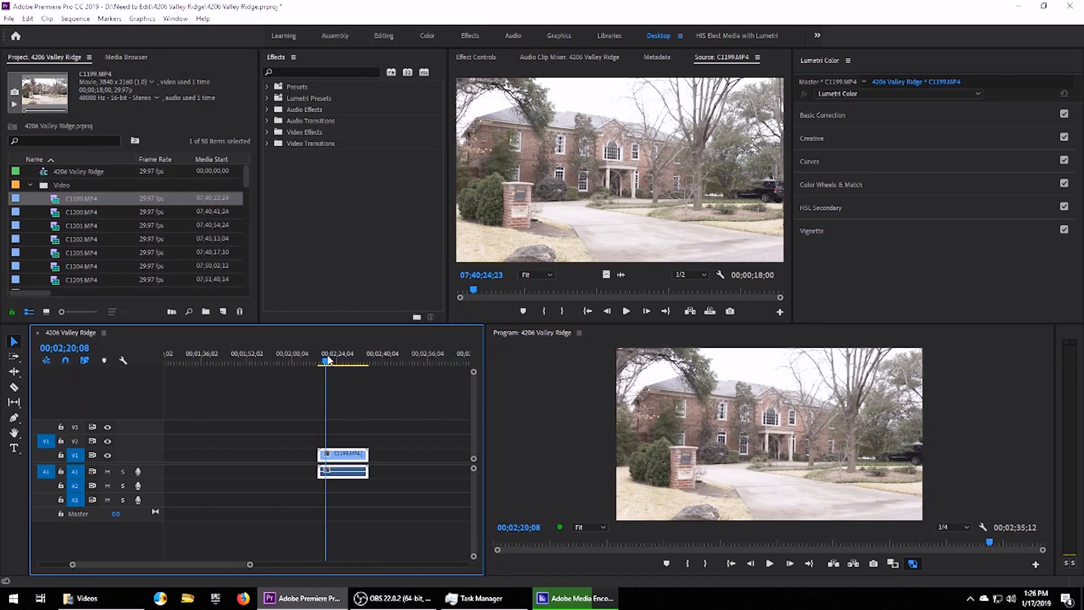
pyautogui.moveTo(325, 359); pyautogui.dragTo(351, 367)
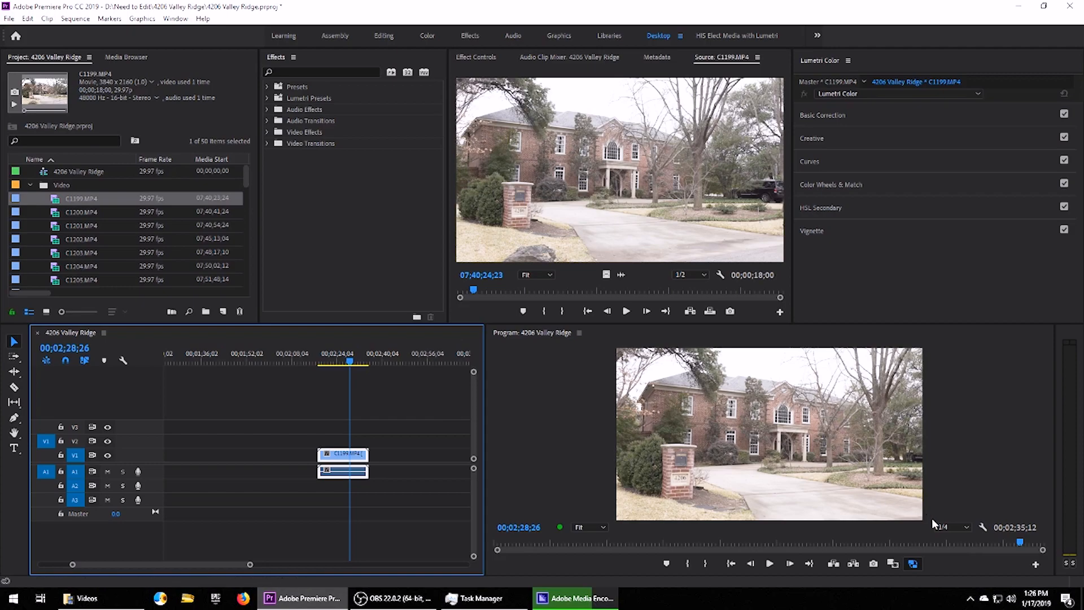
pyautogui.click(598, 525)
pyautogui.click(592, 486)
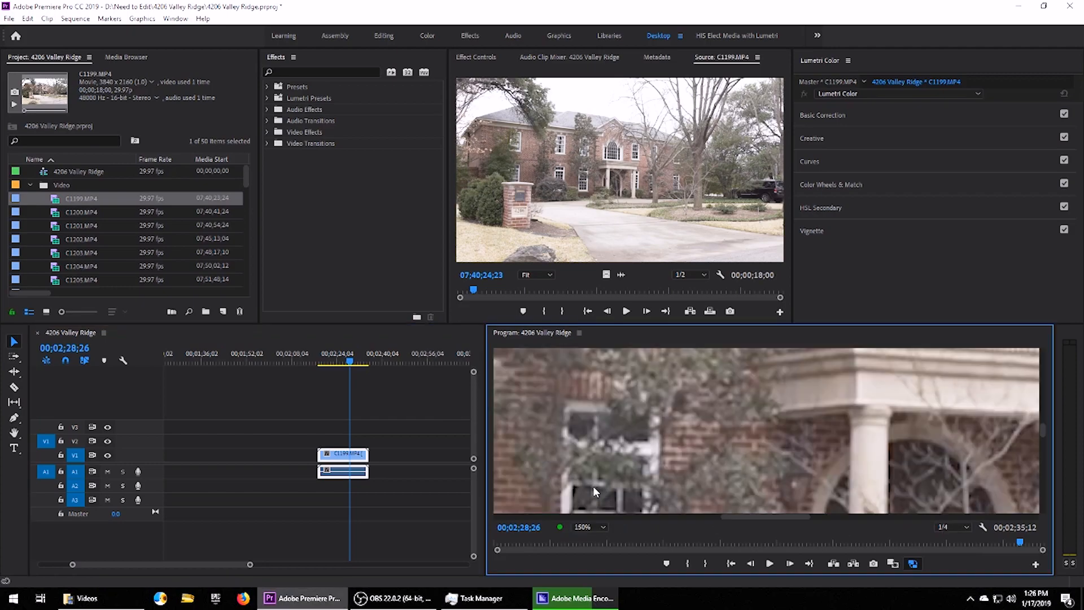
pyautogui.click(590, 527)
pyautogui.click(591, 489)
pyautogui.moveTo(1043, 431); pyautogui.dragTo(1043, 441)
pyautogui.moveTo(777, 516); pyautogui.dragTo(633, 531)
pyautogui.moveTo(1042, 445); pyautogui.dragTo(1039, 470)
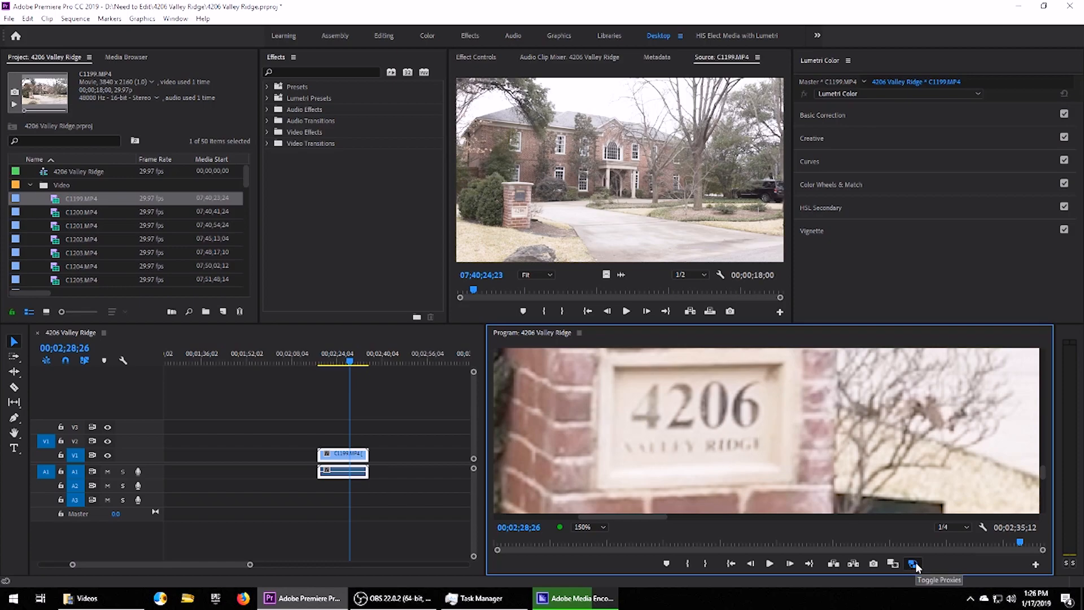
pyautogui.click(955, 527)
pyautogui.click(958, 468)
pyautogui.click(913, 564)
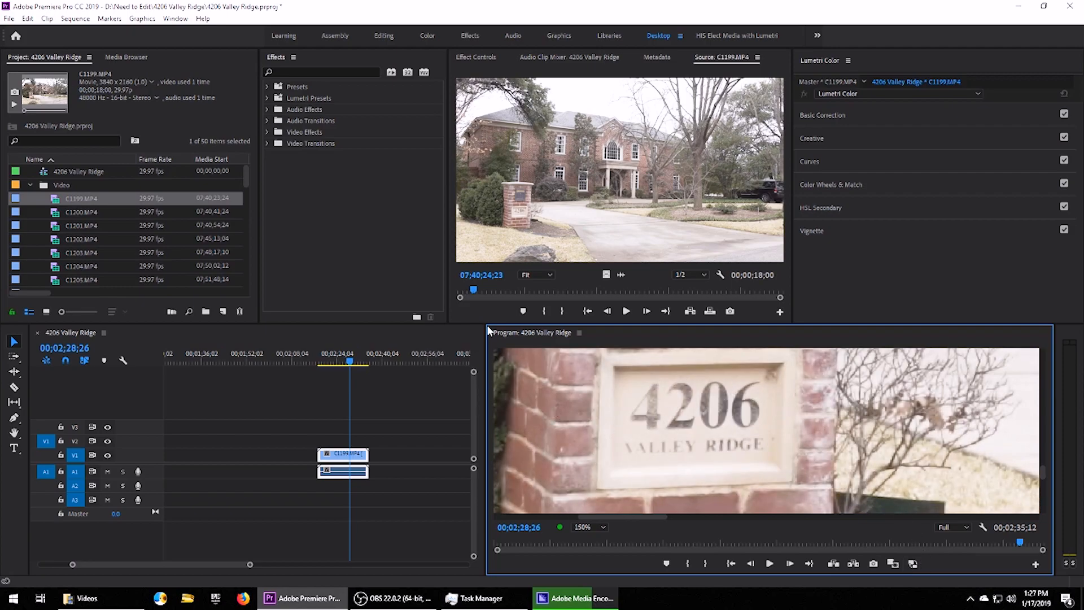
# Enlarge the Program monitor and timeline, and set Program zoom to Fit.
pyautogui.moveTo(484, 324); pyautogui.dragTo(478, 194)
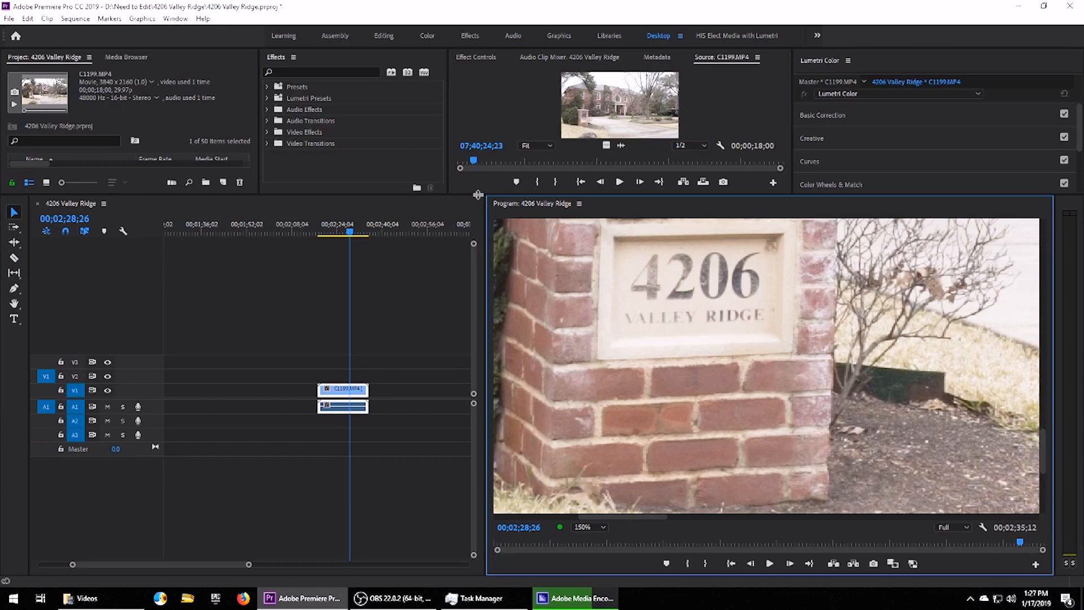
pyautogui.click(600, 528)
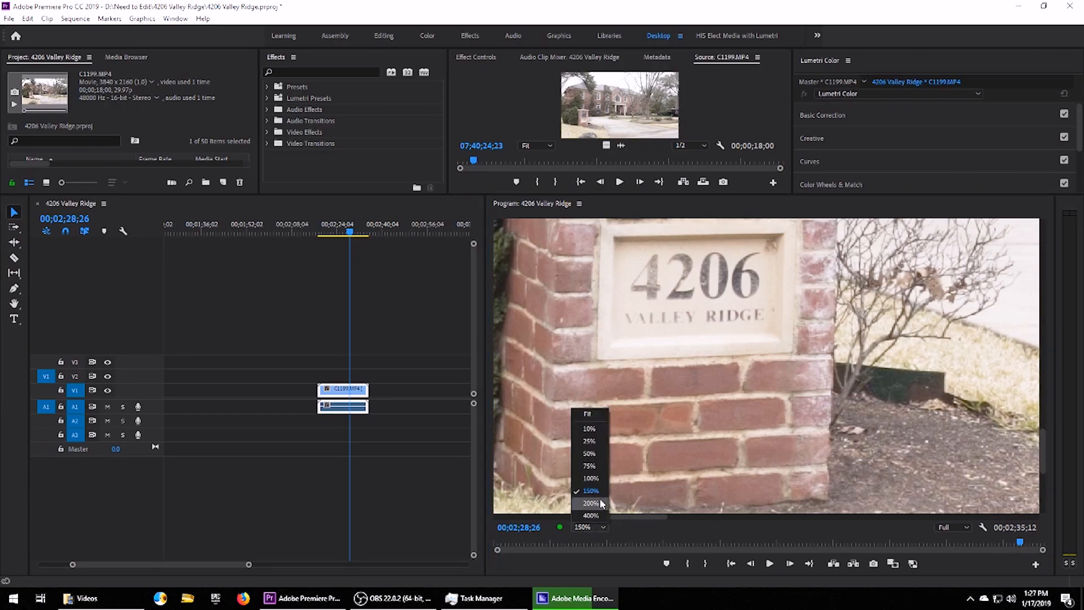
pyautogui.click(590, 416)
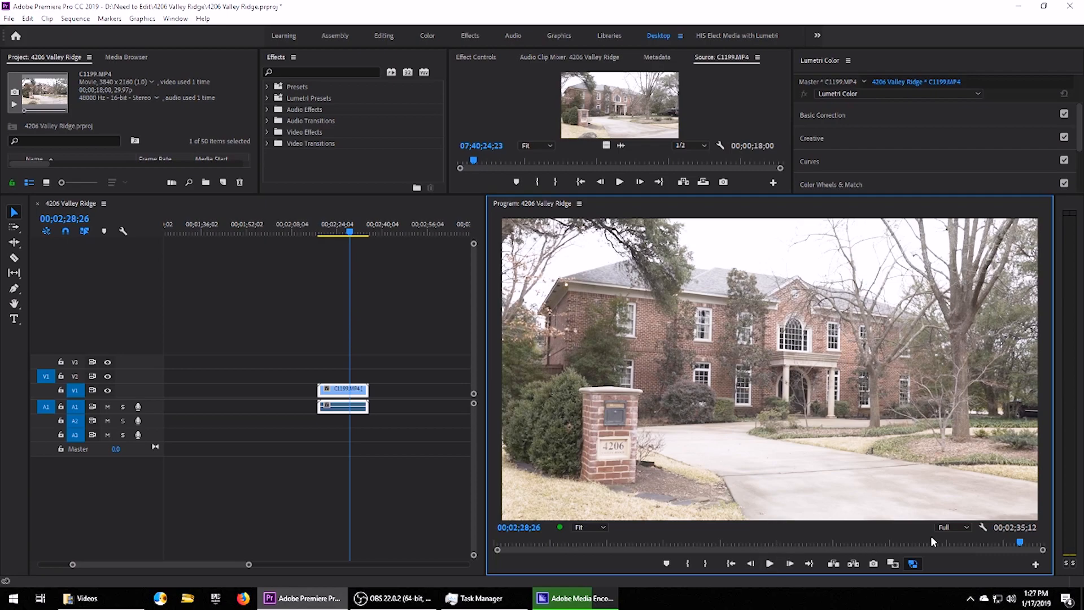
# Play and stop the original footage, then return the playhead to 02;23;26.
pyautogui.click(769, 564)
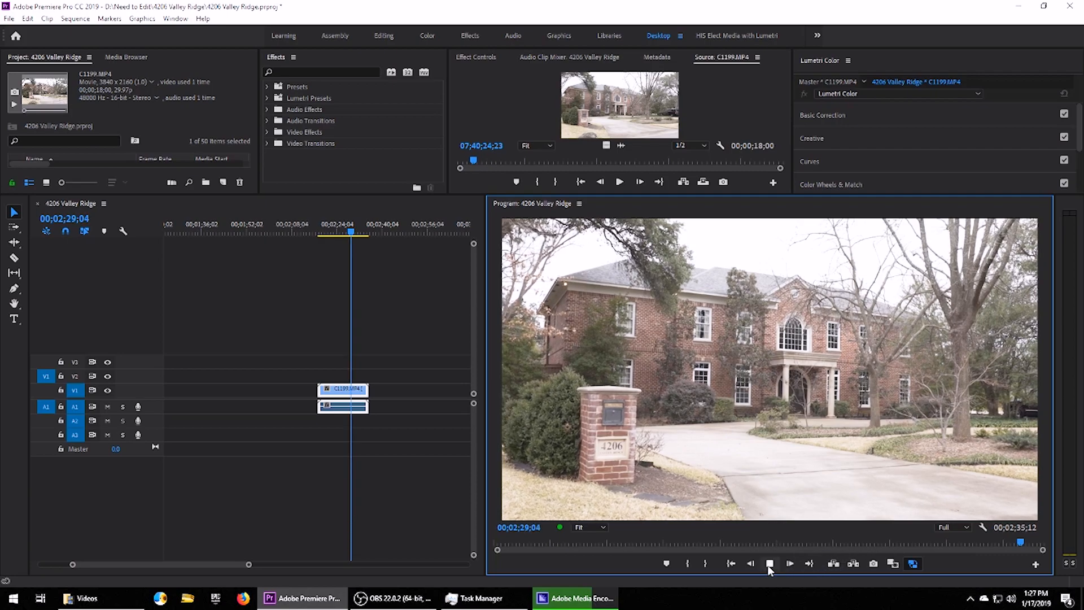
pyautogui.click(769, 564)
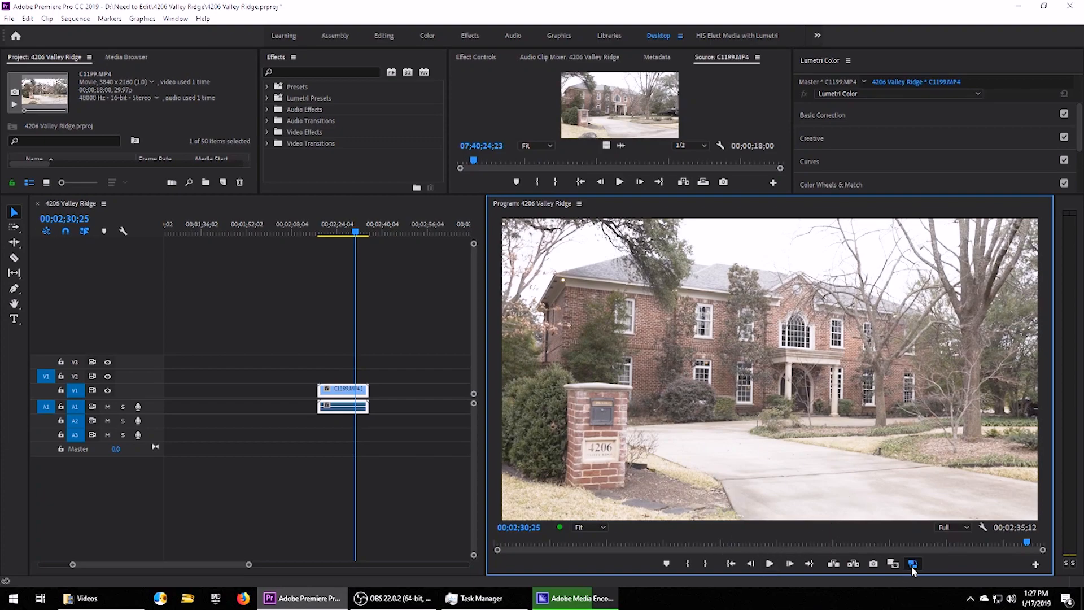
pyautogui.click(335, 229)
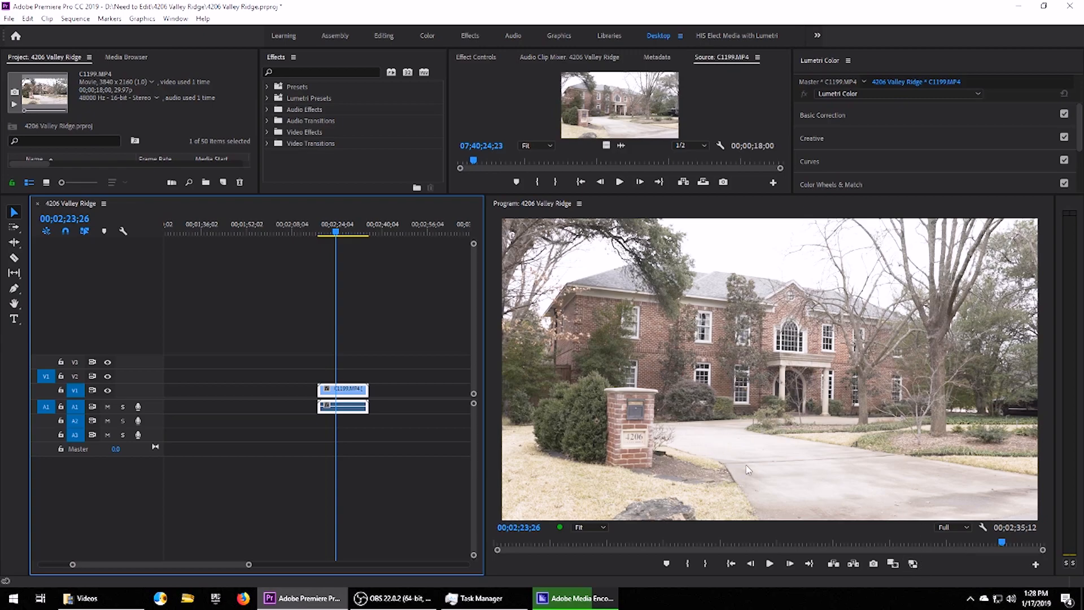
# At 75% Program zoom, compare proxy and original quality by toggling proxies on and off.
pyautogui.click(914, 565)
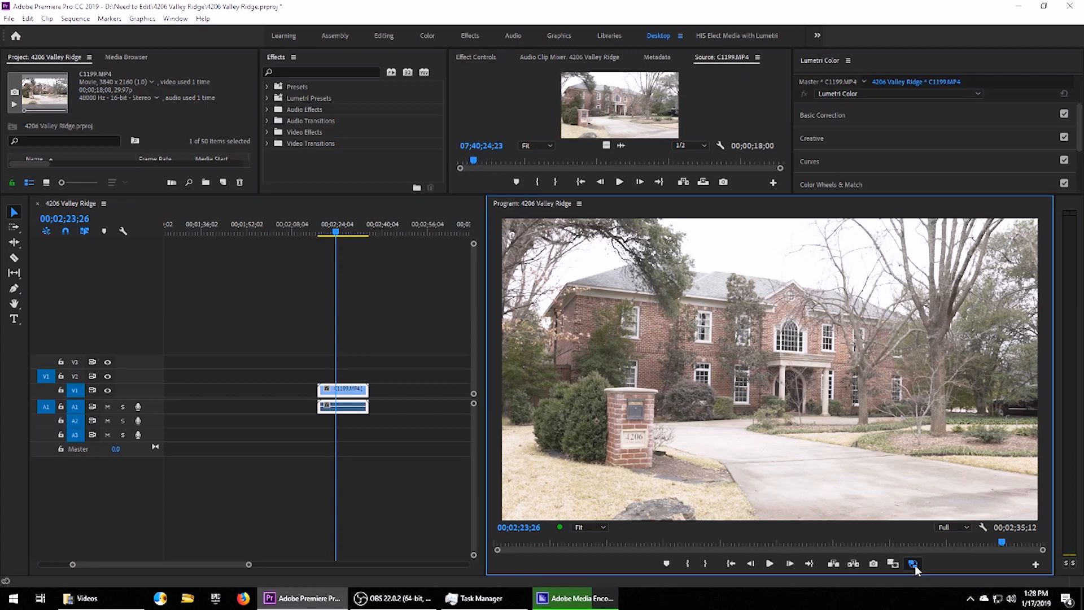
pyautogui.click(602, 527)
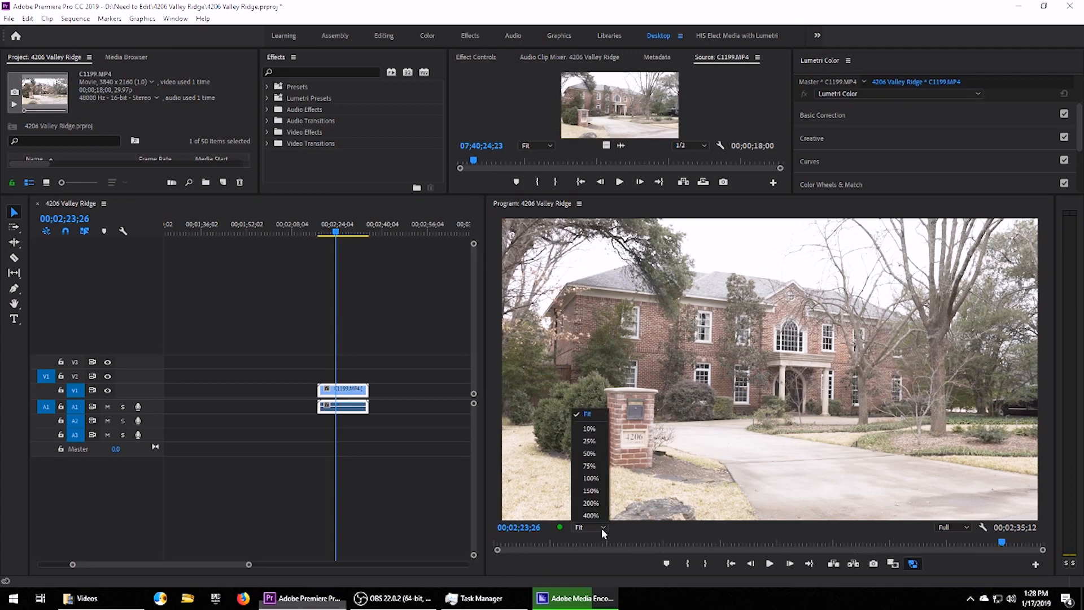
pyautogui.click(592, 467)
pyautogui.moveTo(1042, 387)
pyautogui.mouseDown()
pyautogui.moveTo(1035, 432)
pyautogui.moveTo(1042, 402)
pyautogui.mouseUp()
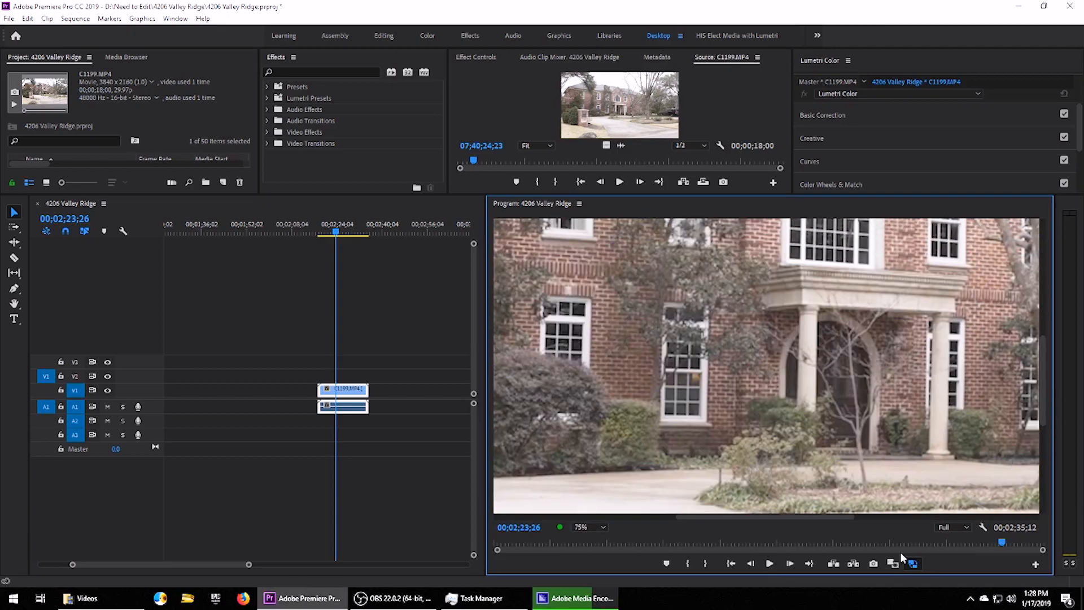
pyautogui.click(913, 564)
pyautogui.click(911, 564)
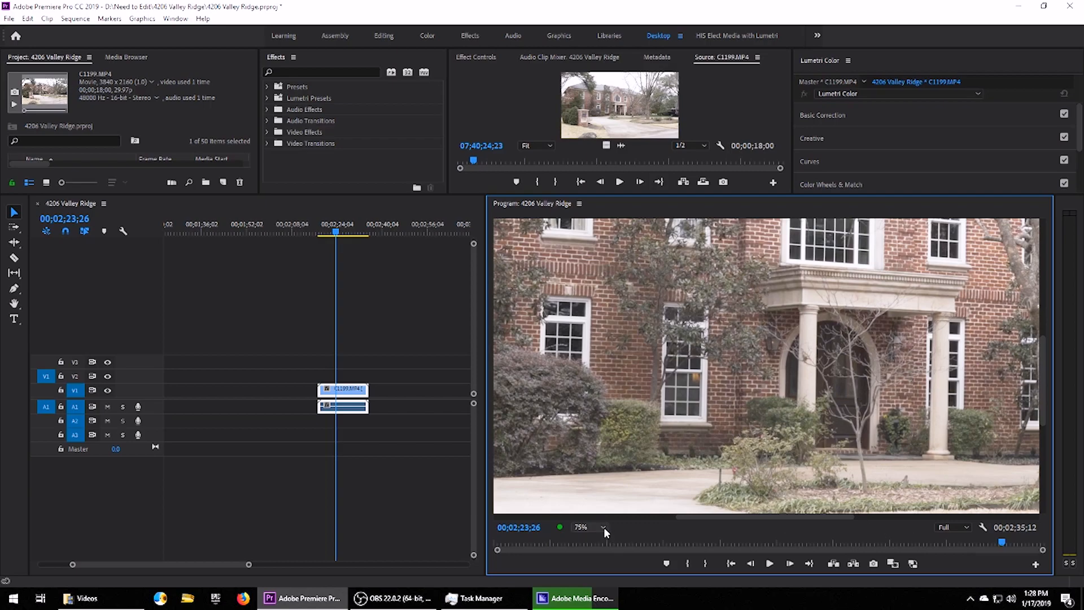
# Fit the whole frame, select the C1199 clip, and restore the original panel sizes.
pyautogui.click(910, 563)
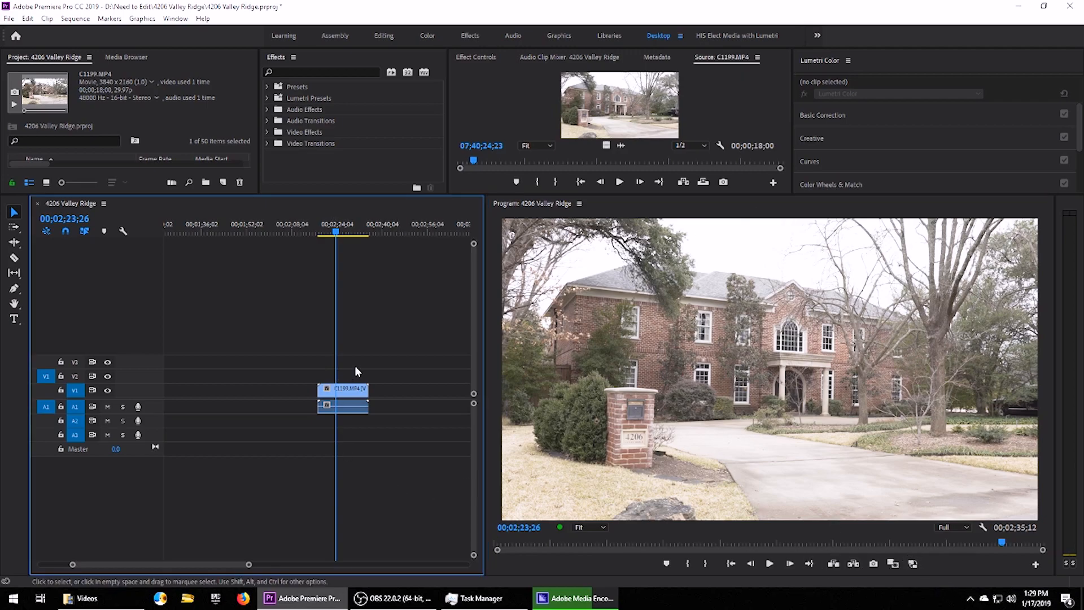
pyautogui.click(337, 407)
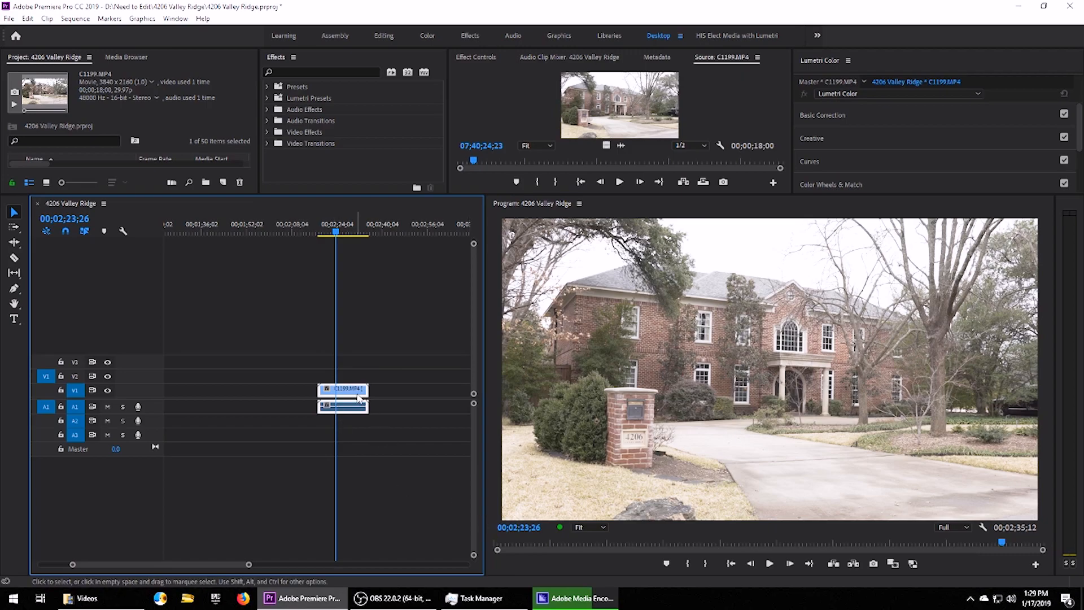
pyautogui.moveTo(336, 195); pyautogui.dragTo(333, 303)
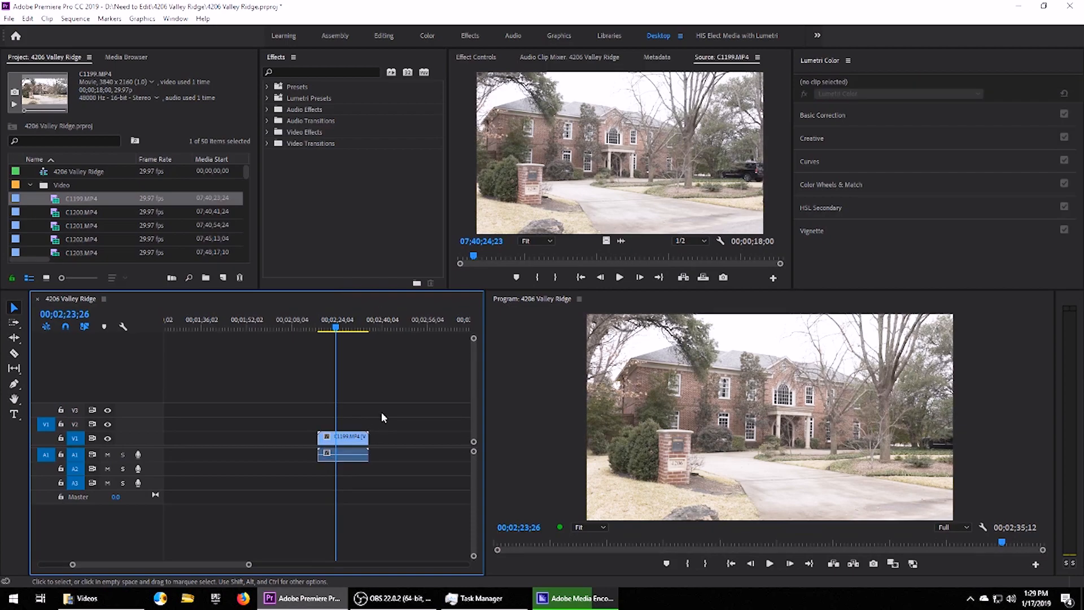
# Delete C1199.MP4 from the sequence, then select it in the Project panel's Video bin.
pyautogui.press('Delete')
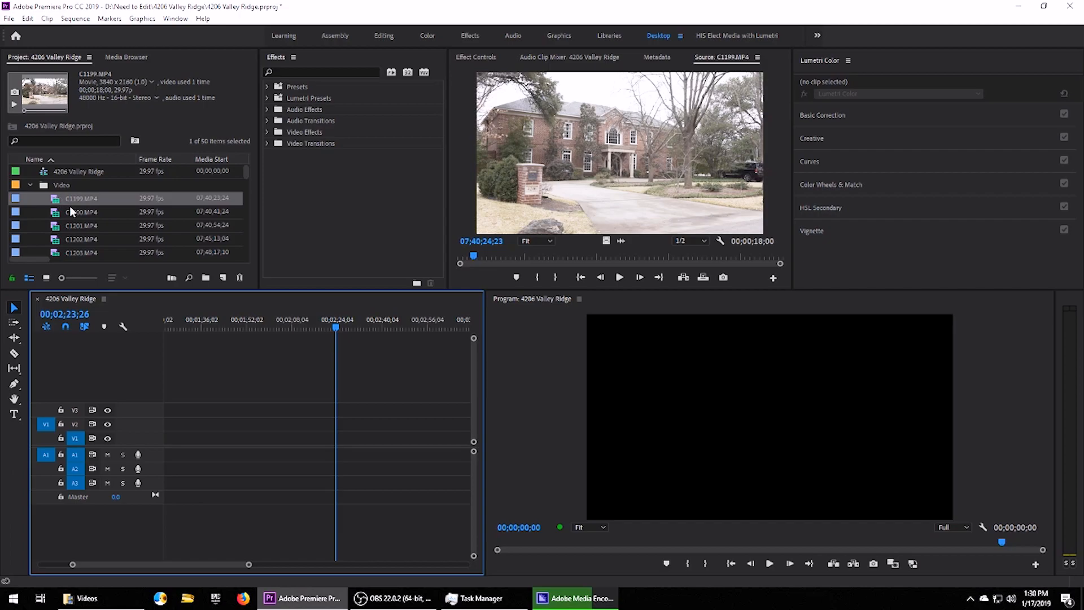
pyautogui.click(43, 186)
pyautogui.scroll(-1, 88, 210)
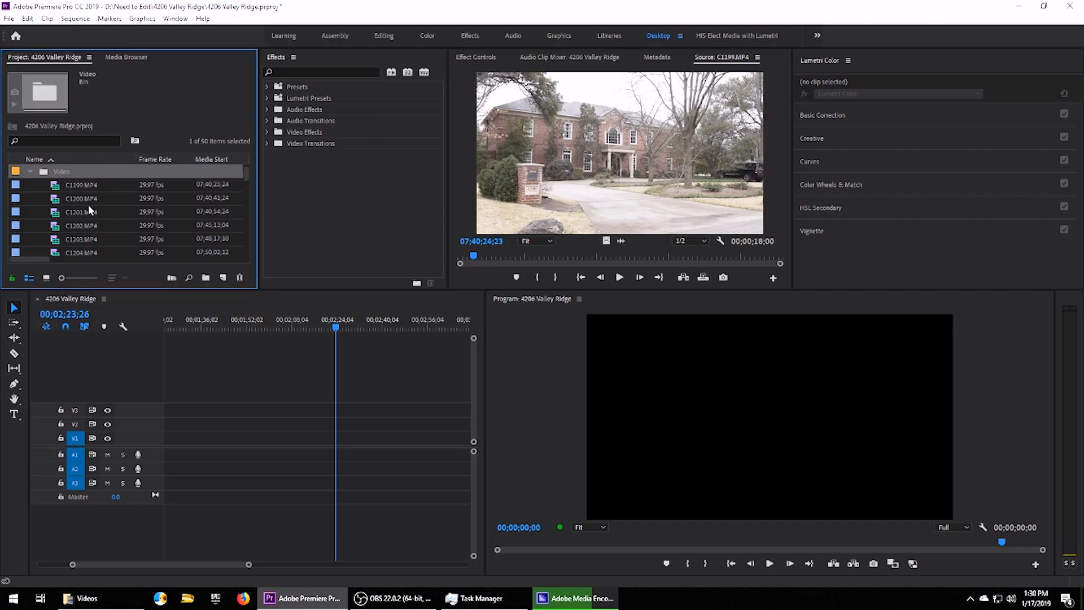
pyautogui.click(73, 185)
pyautogui.scroll(-9, 84, 225)
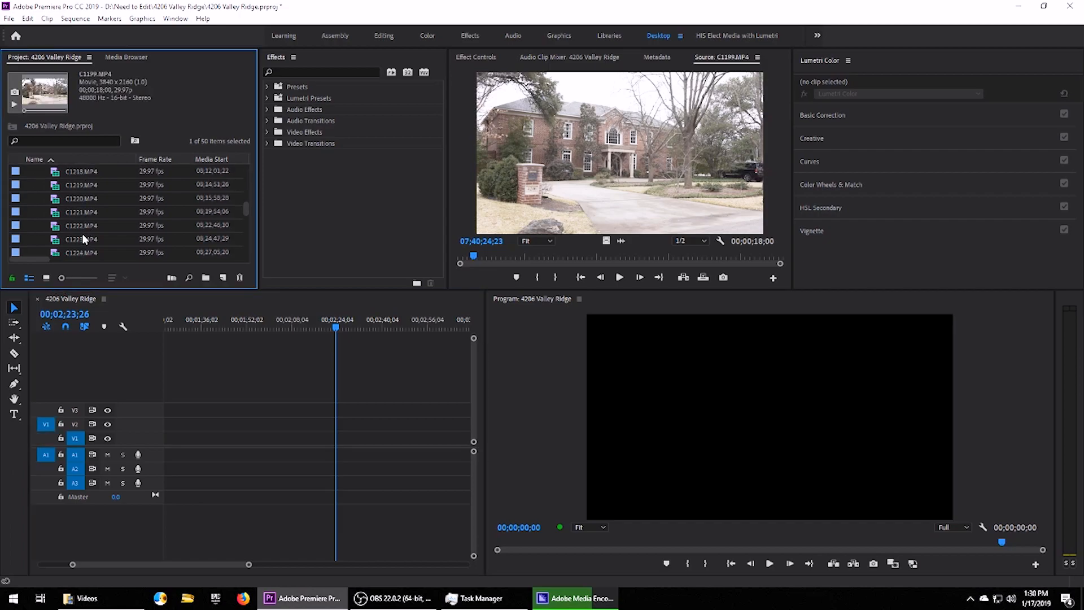